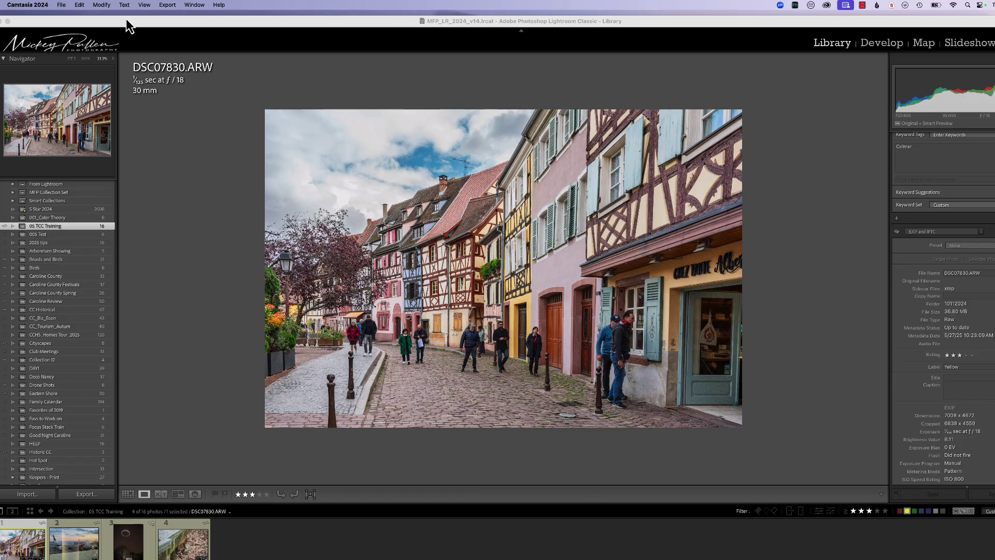
{"action": "left_click", "coordinate": [271, 94]}
{"action": "left_click", "coordinate": [135, 6]}
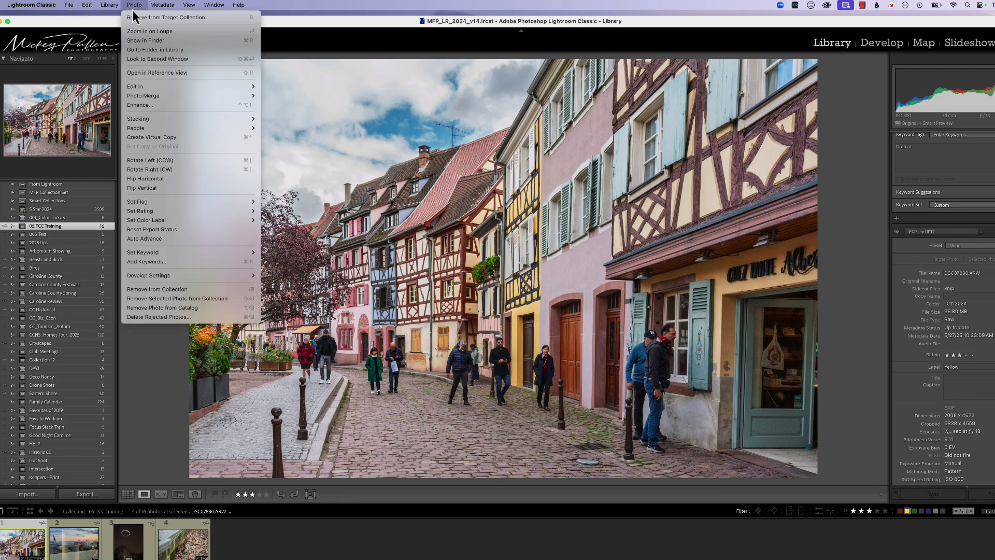
{"action": "mouse_move", "coordinate": [162, 87]}
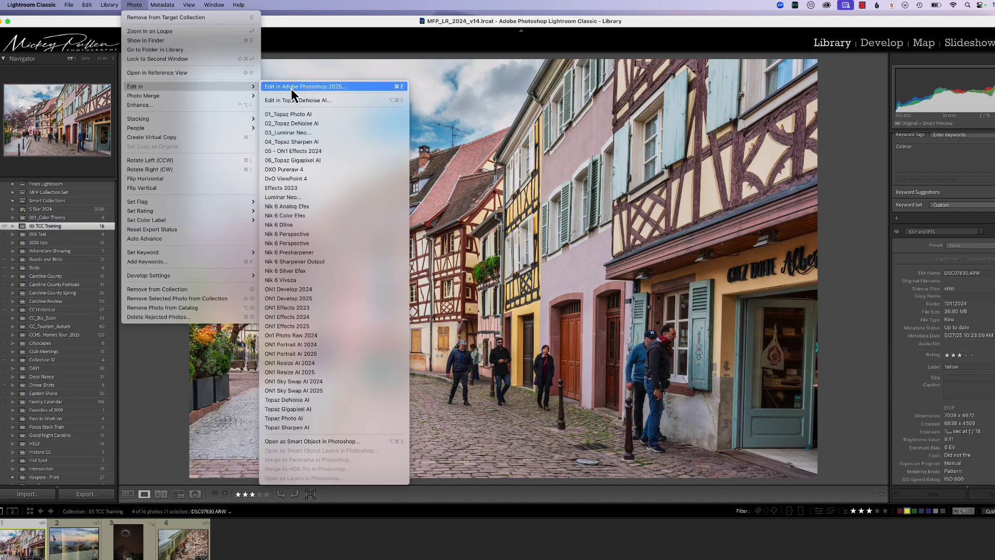
{"action": "left_click", "coordinate": [330, 49]}
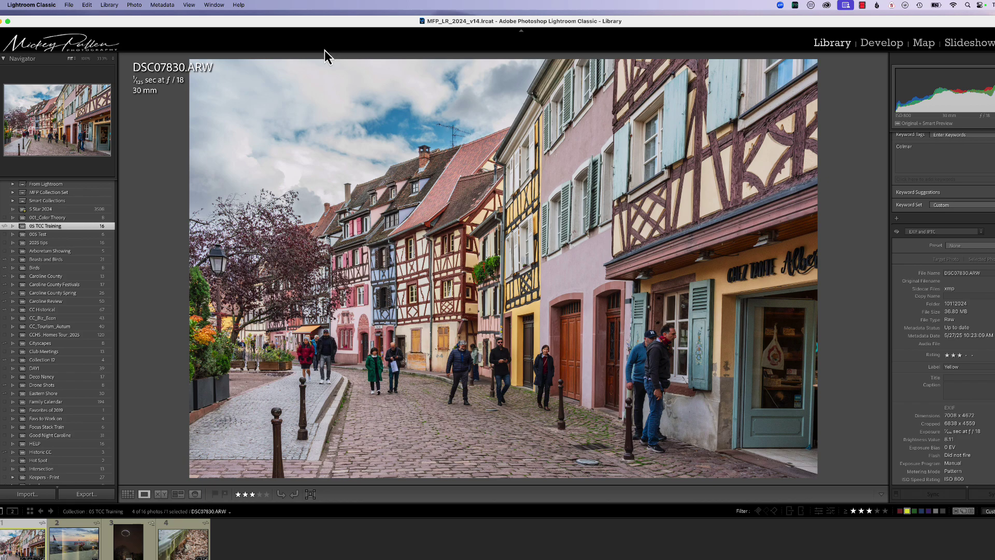
{"action": "left_click", "coordinate": [135, 6]}
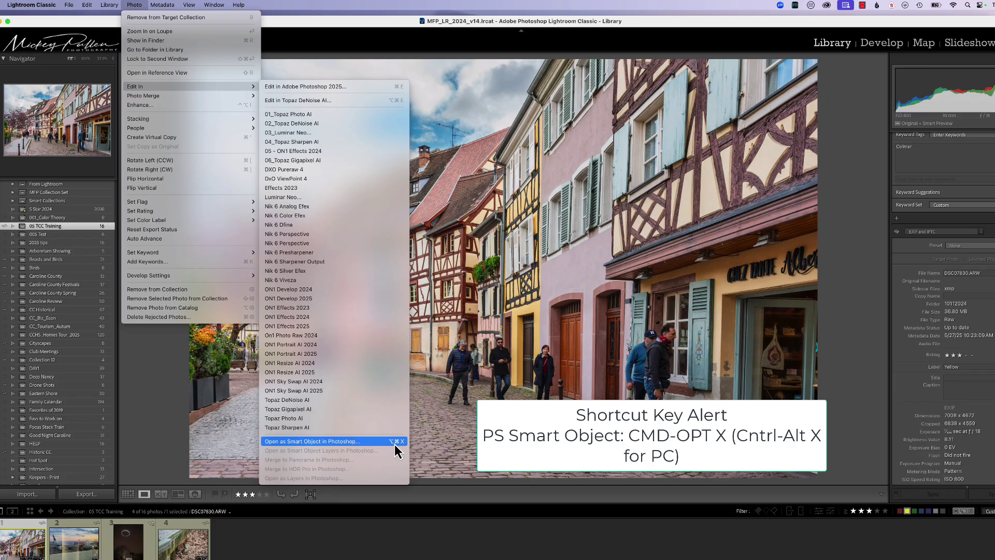
{"action": "left_click", "coordinate": [428, 445]}
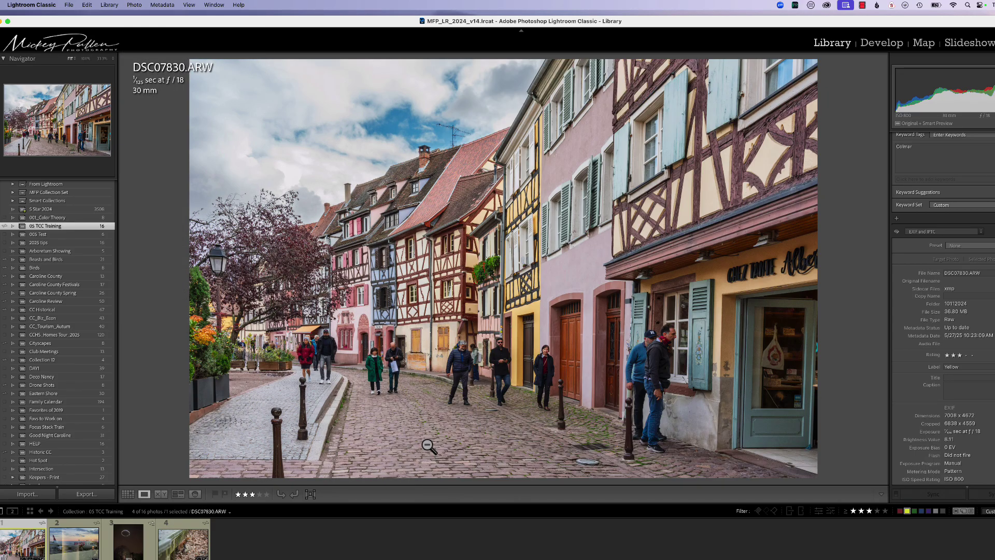
Open the Colmar street photo in Photoshop as a smart object, creating document DSC07830-1.
{"action": "key", "text": "alt"}
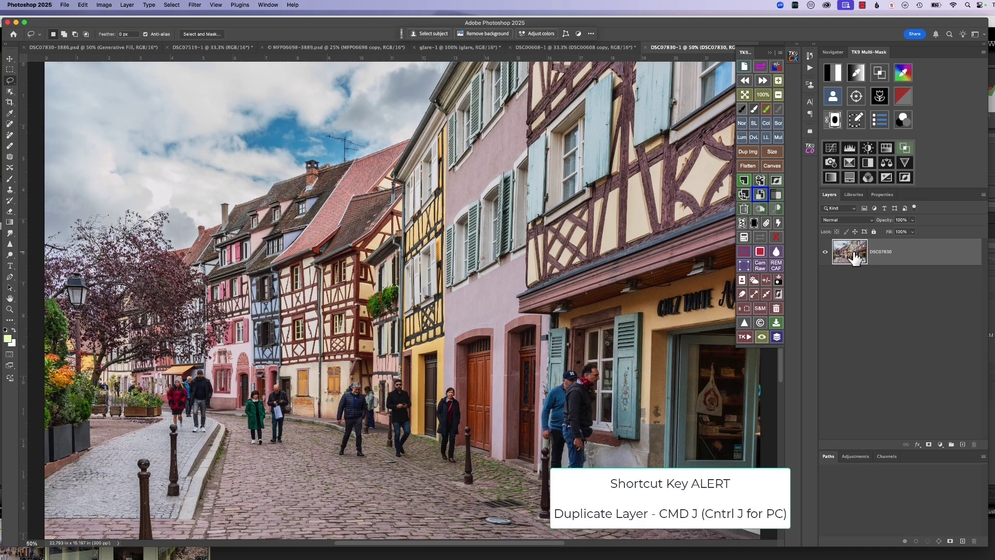
Create a DSC07830 copy layer and edit its smart object settings in Camera Raw 17.3.1.
{"action": "left_click_drag", "start_coordinate": [855, 257], "coordinate": [856, 257]}
{"action": "key", "text": "super+j"}
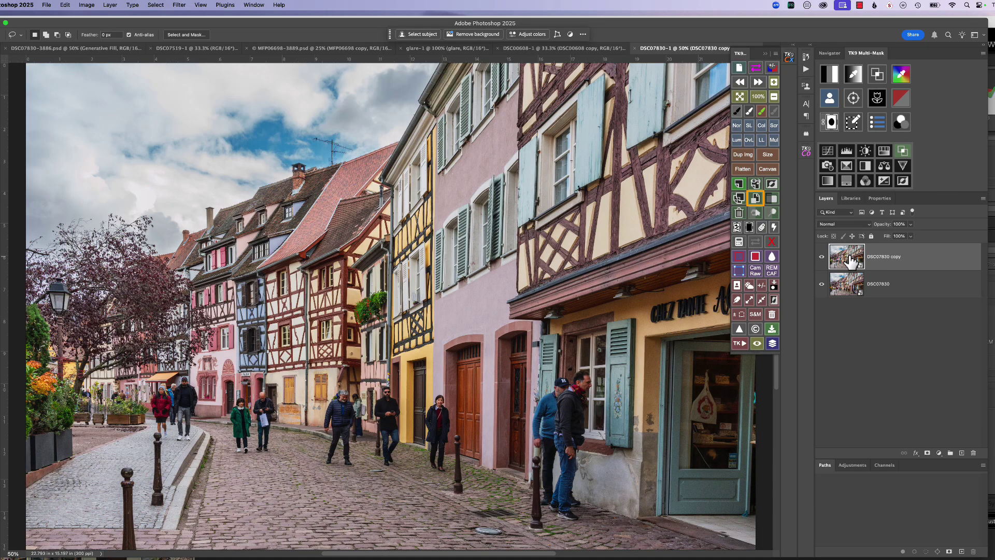
{"action": "left_click", "coordinate": [179, 7]}
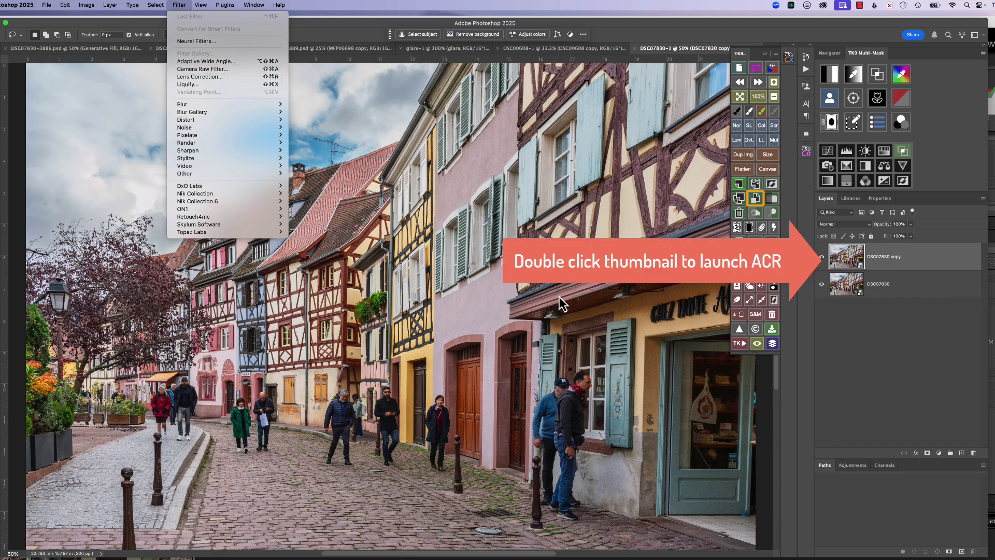
{"action": "left_click", "coordinate": [883, 327]}
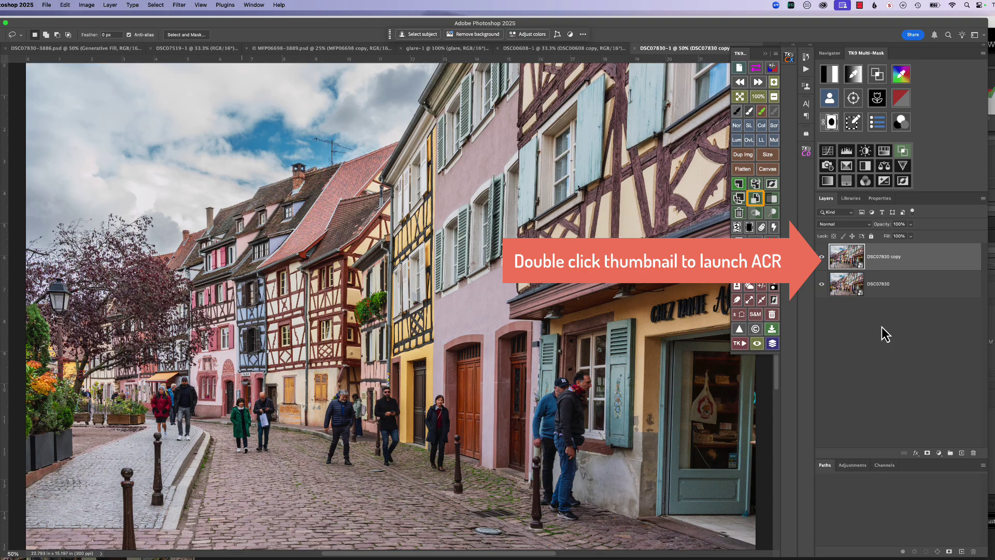
{"action": "double_click", "coordinate": [845, 264]}
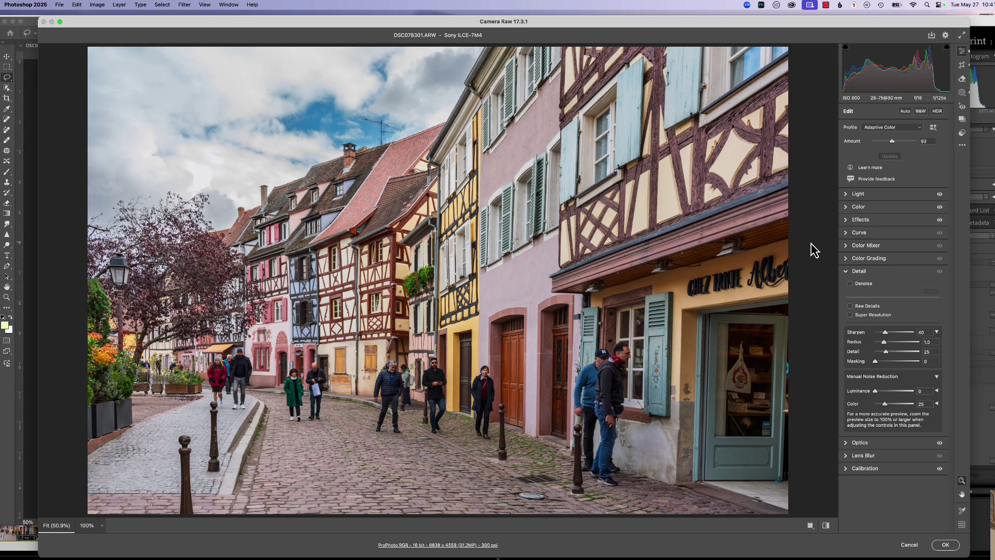
Reposition the Camera Raw window and switch to the Remove tool for Distraction Removal.
{"action": "left_click_drag", "start_coordinate": [453, 27], "coordinate": [434, 20]}
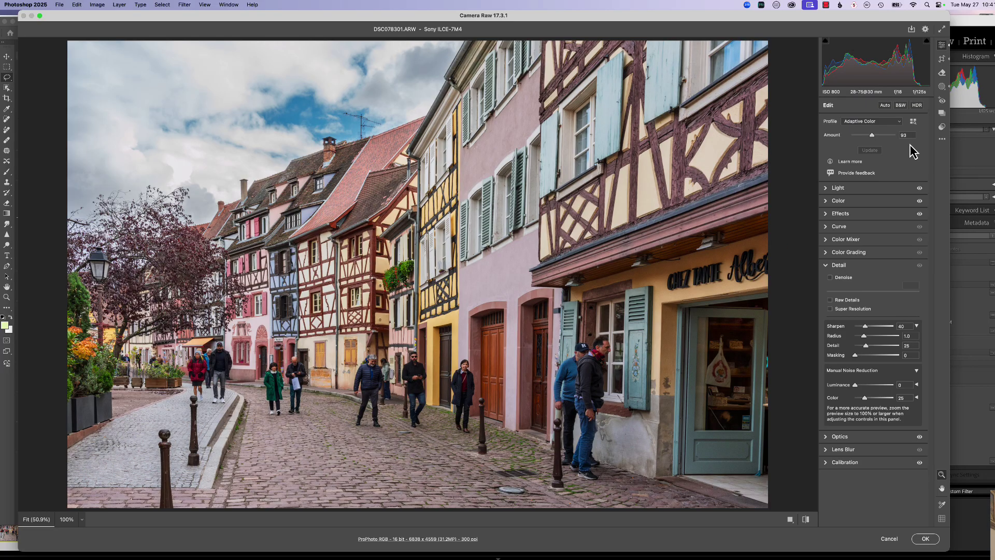
{"action": "left_click", "coordinate": [943, 73]}
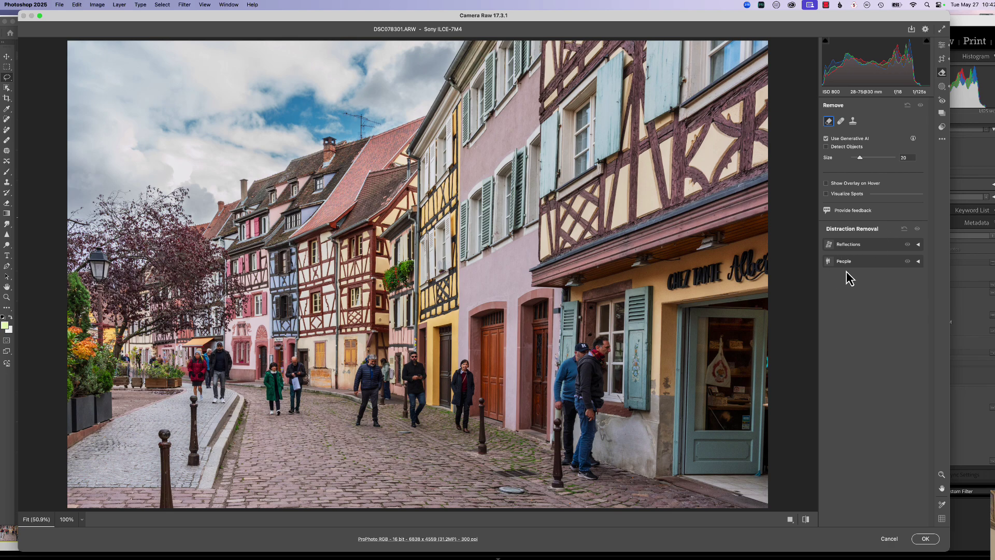
Run People distraction removal so the pedestrians get magenta removal masks.
{"action": "left_click", "coordinate": [919, 262]}
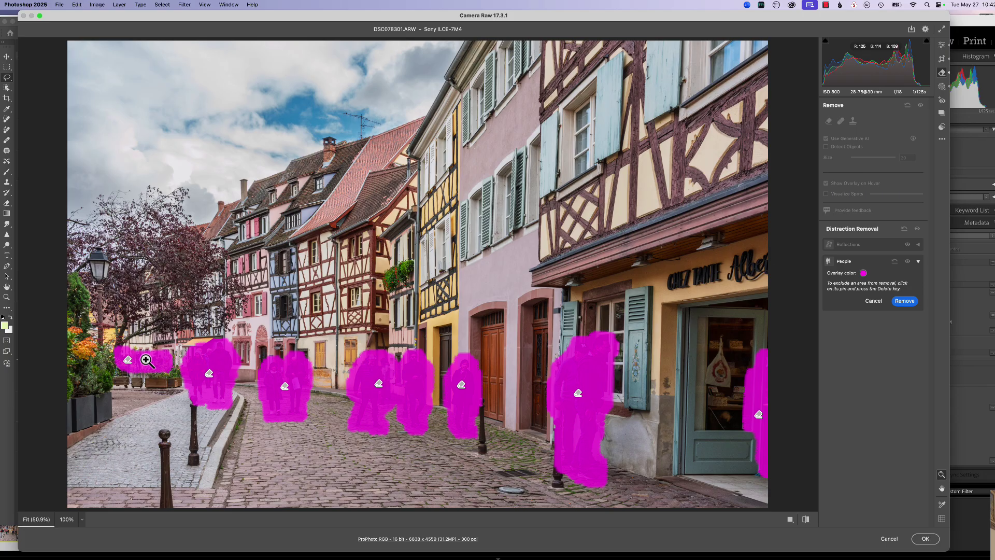
Unmark the walking couple and the woman in black, then remove the remaining masked pedestrians.
{"action": "left_click", "coordinate": [284, 387]}
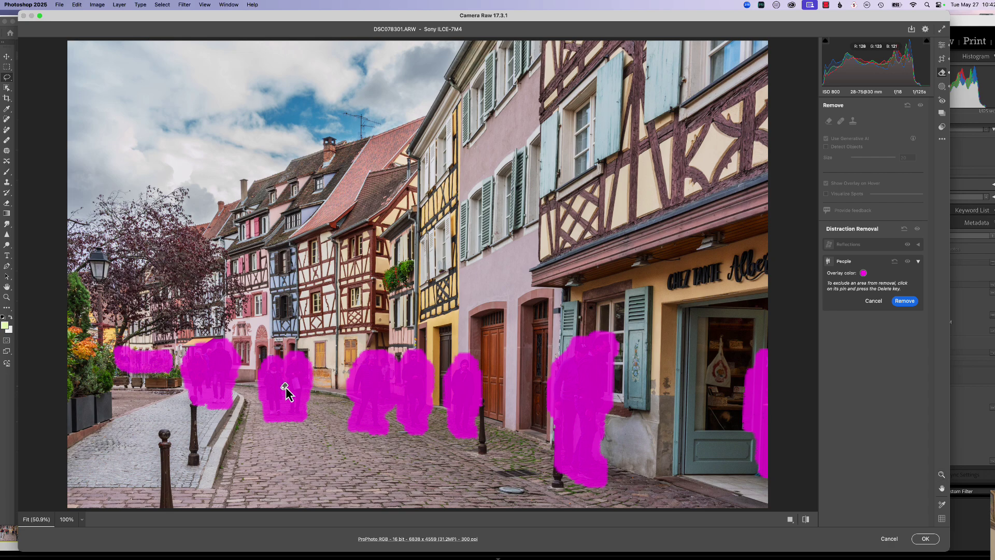
{"action": "left_click", "coordinate": [285, 386]}
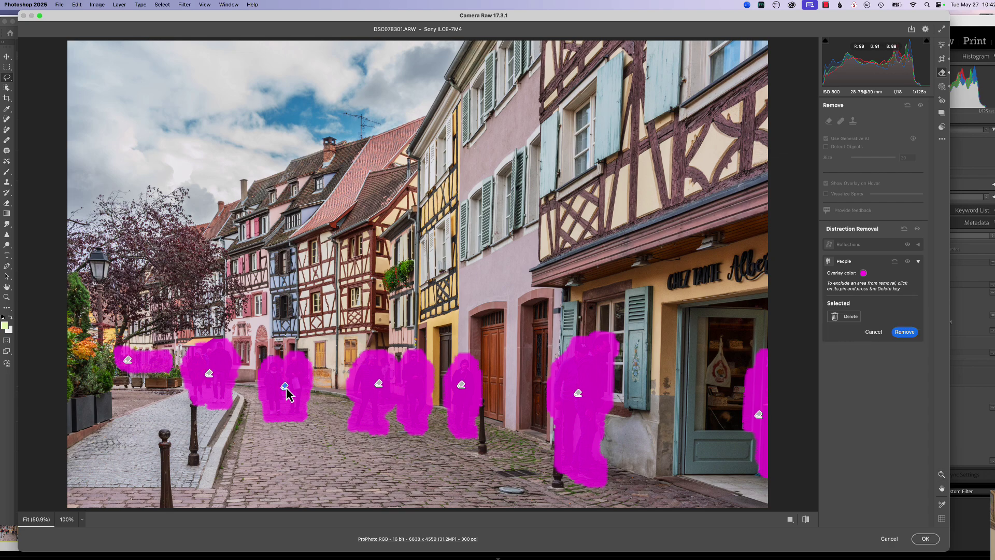
{"action": "left_click", "coordinate": [845, 317]}
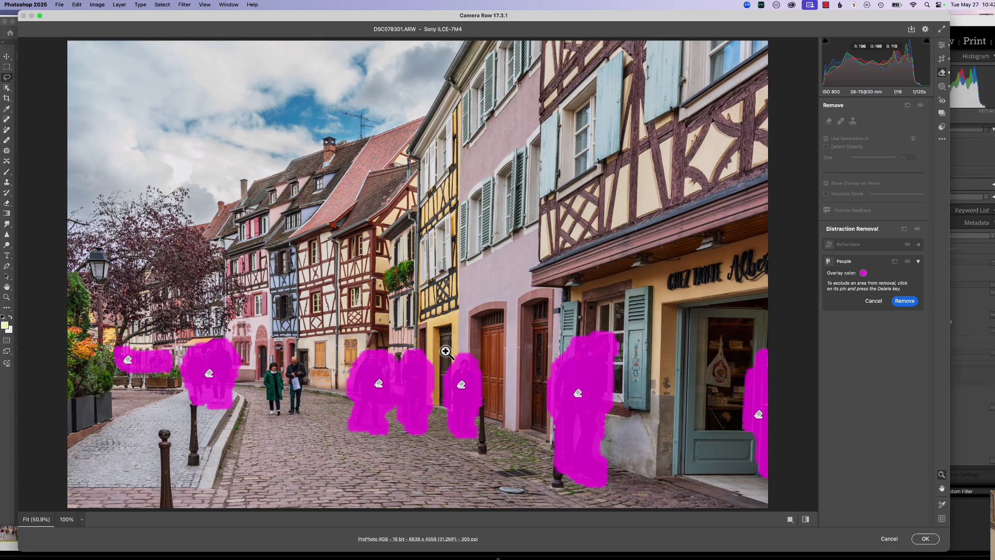
{"action": "left_click", "coordinate": [461, 385]}
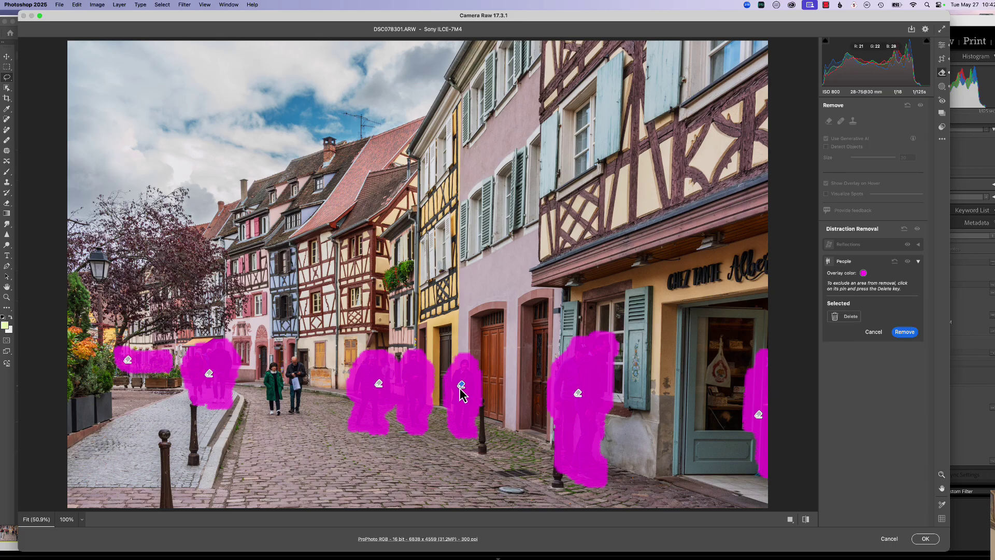
{"action": "left_click", "coordinate": [846, 318]}
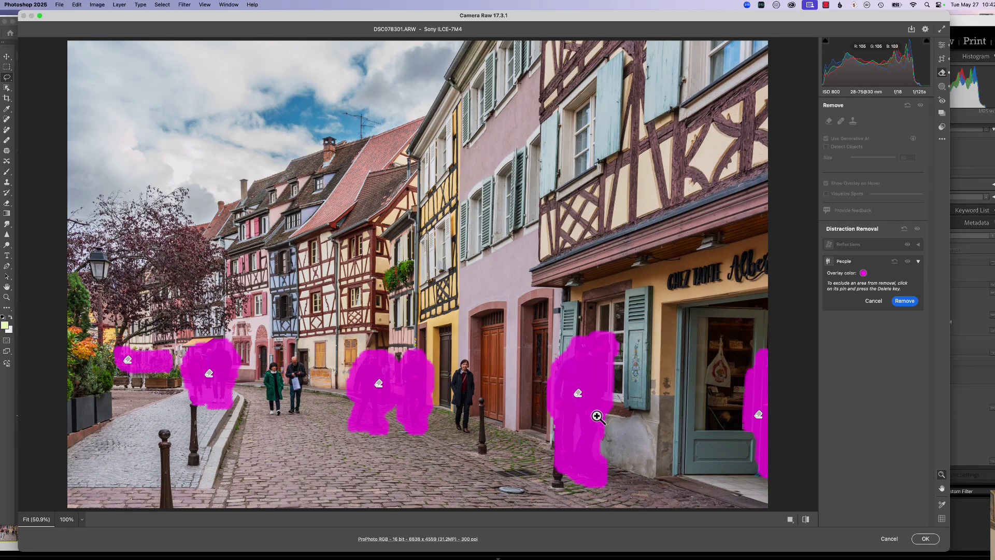
{"action": "left_click", "coordinate": [908, 303]}
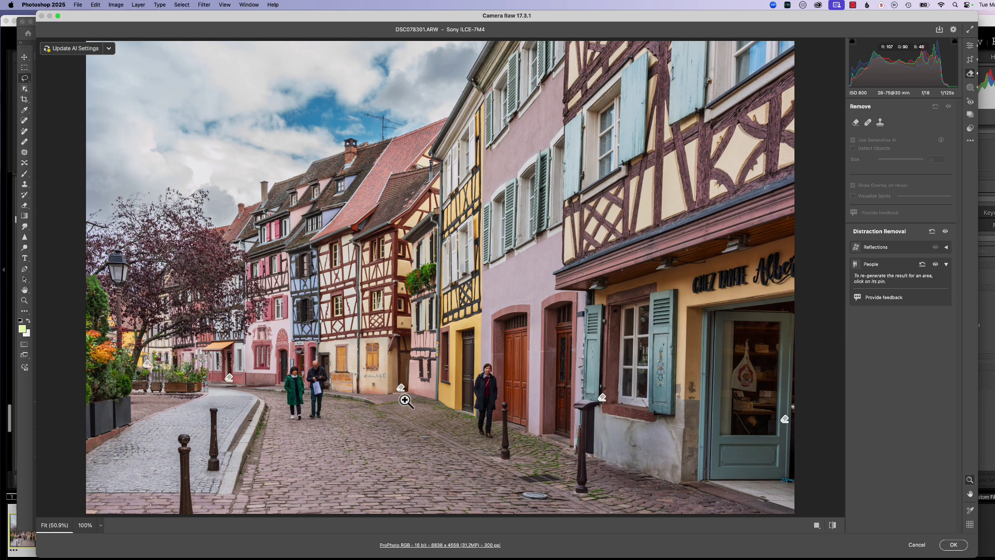
Select the removed area beside the shop door and regenerate its fill.
{"action": "mouse_move", "coordinate": [244, 400]}
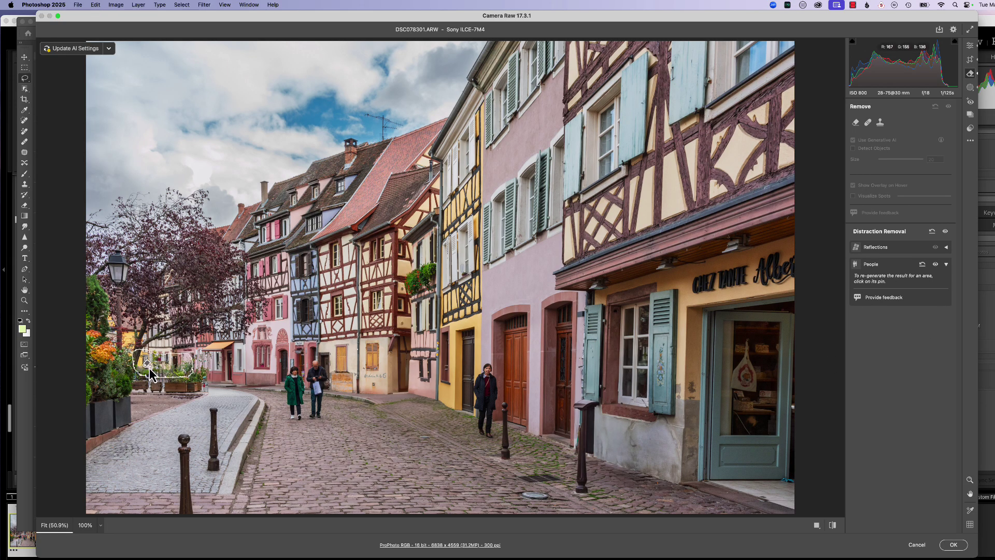
{"action": "mouse_move", "coordinate": [229, 378]}
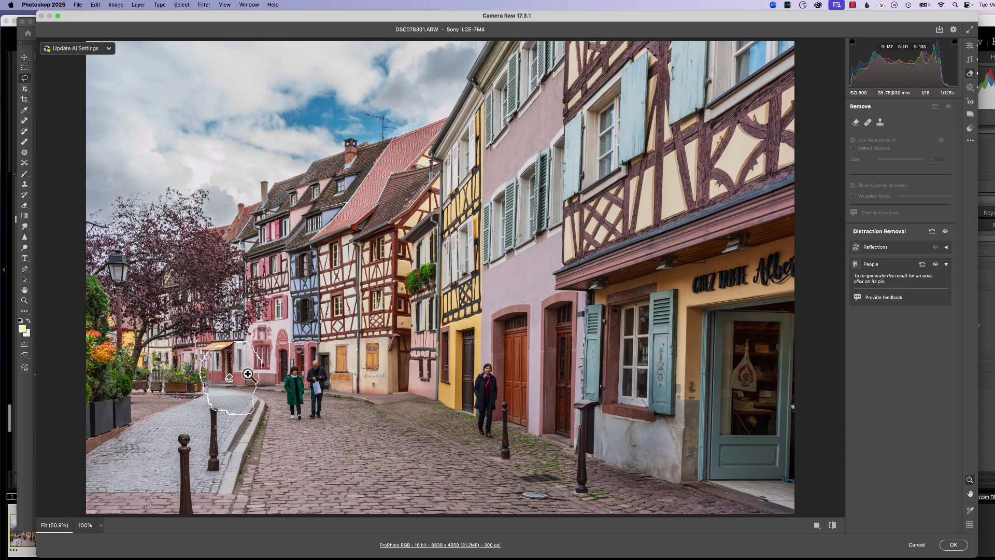
{"action": "mouse_move", "coordinate": [401, 393]}
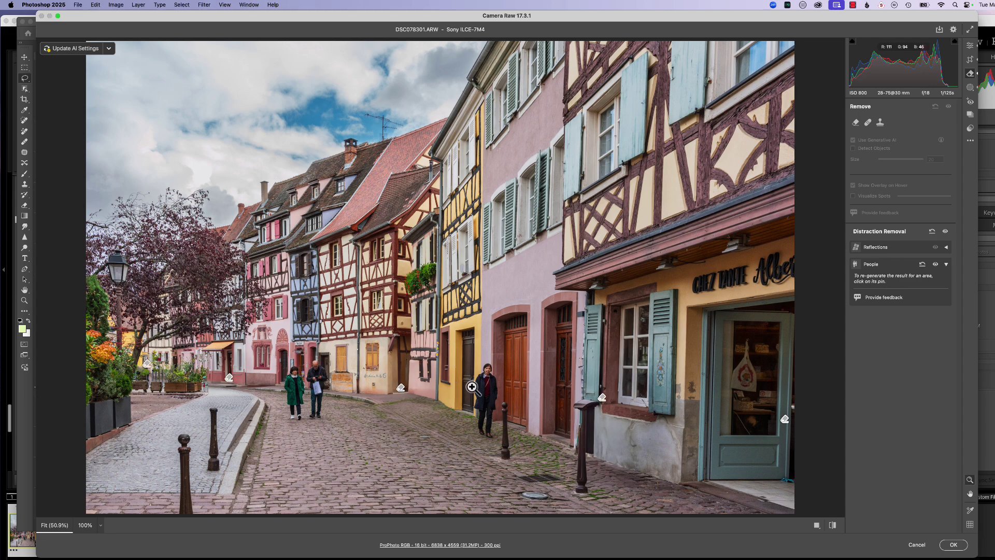
{"action": "mouse_move", "coordinate": [602, 398]}
{"action": "left_click", "coordinate": [602, 398]}
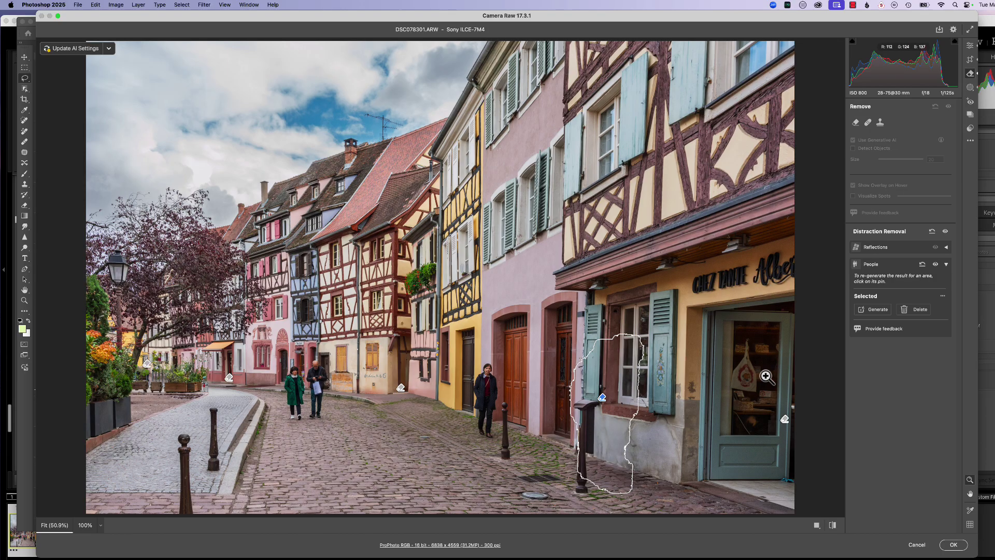
{"action": "left_click", "coordinate": [873, 313]}
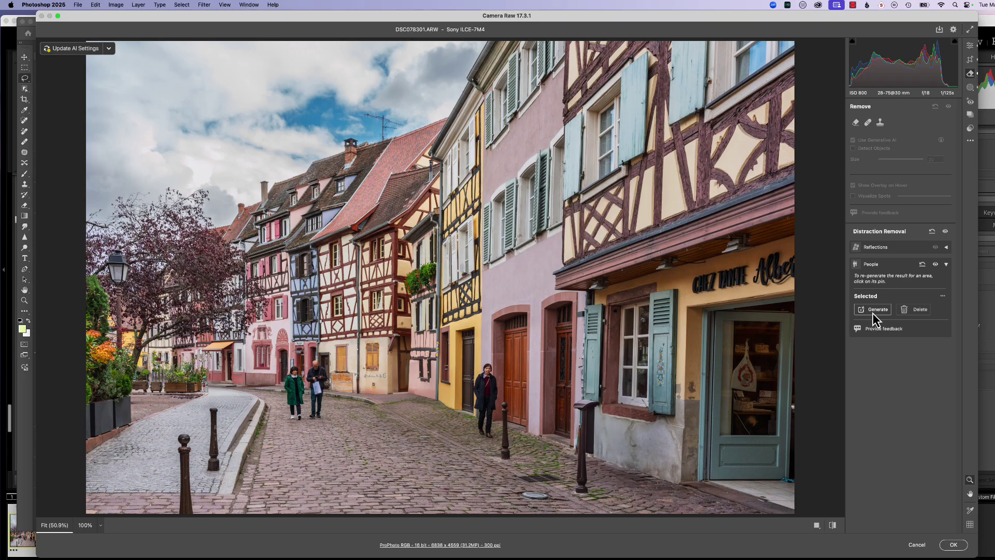
Regenerate the shop-side patch once more and apply the edits to the DSC07830 copy layer.
{"action": "left_click", "coordinate": [872, 311]}
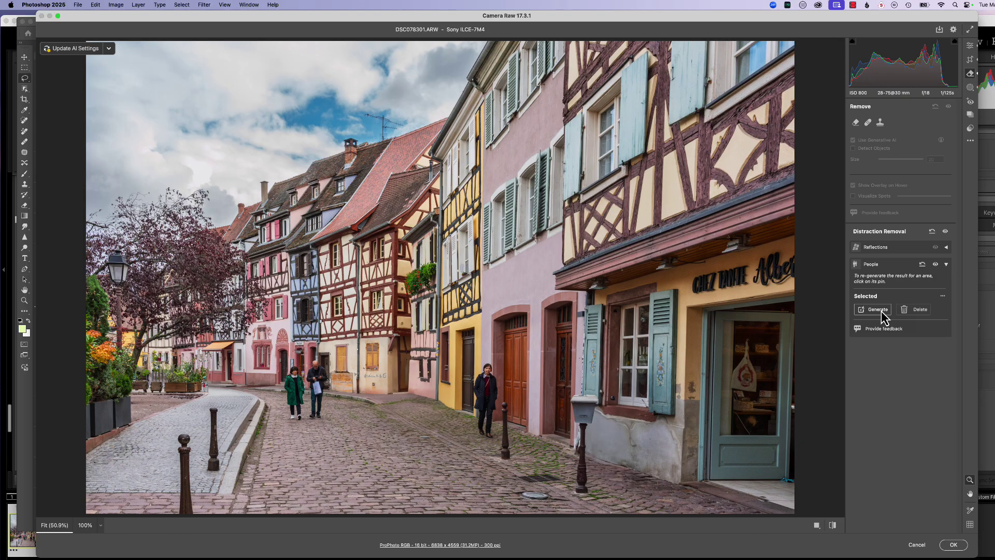
{"action": "left_click", "coordinate": [953, 545]}
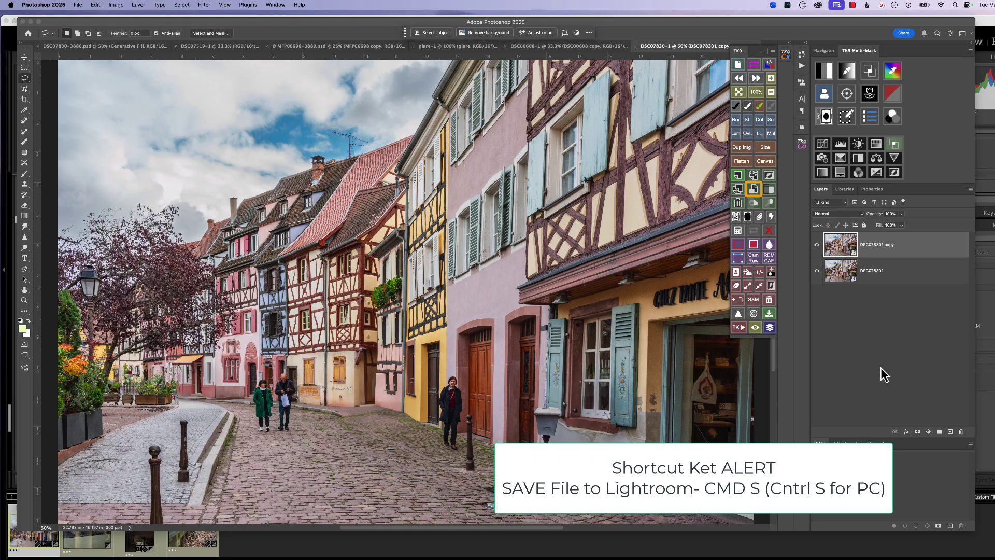
Save the edit back to Lightroom as DSC07830-3894.psd and return to Lightroom Classic.
{"action": "key", "text": "super+s"}
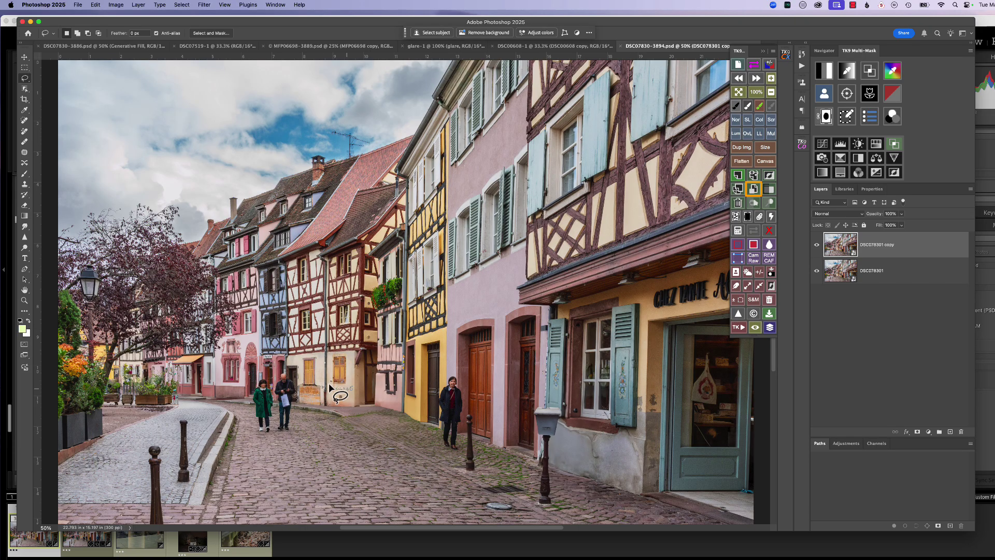
{"action": "left_click", "coordinate": [52, 556]}
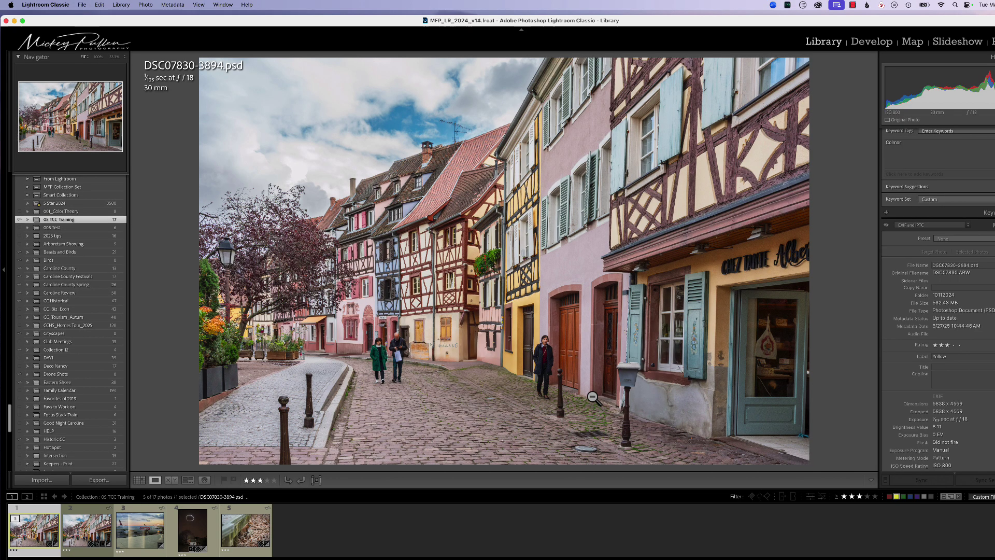
Open DSC07830-3894.psd in the Develop module, leaving the Basic profile on Color.
{"action": "key", "text": "d"}
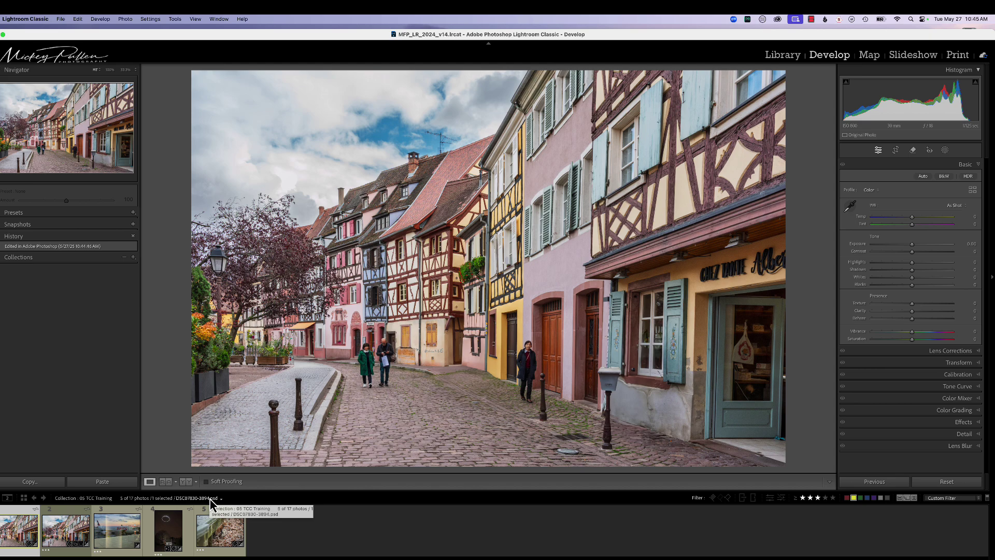
{"action": "left_click", "coordinate": [870, 191]}
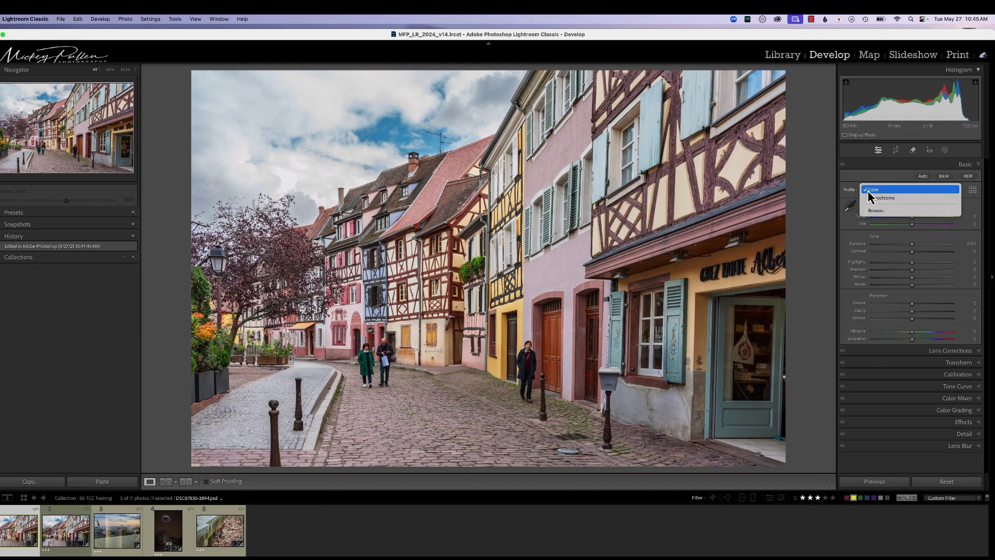
{"action": "left_click", "coordinate": [869, 192]}
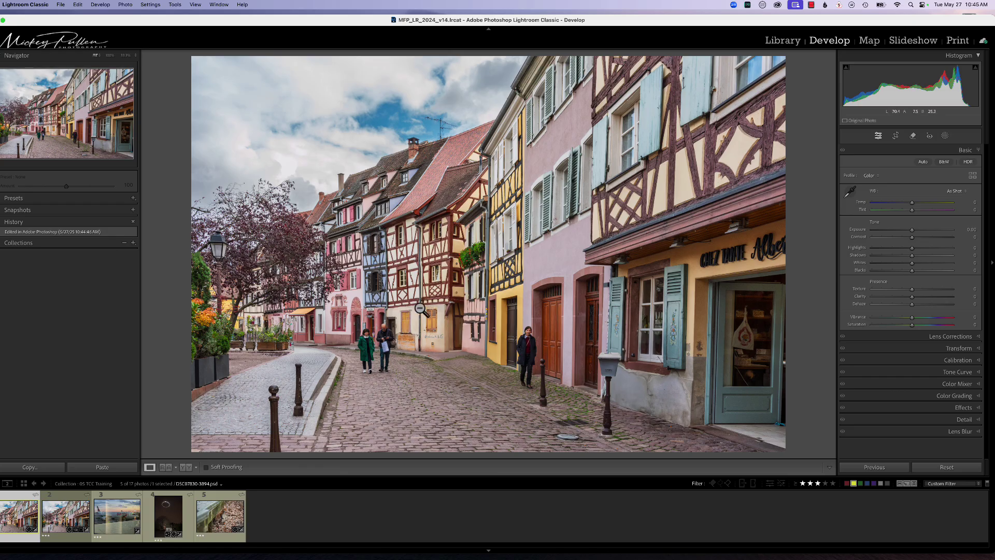
Select the SWISS airplane photo and begin sending it to Photoshop via Photo > Edit In.
{"action": "left_click", "coordinate": [122, 521]}
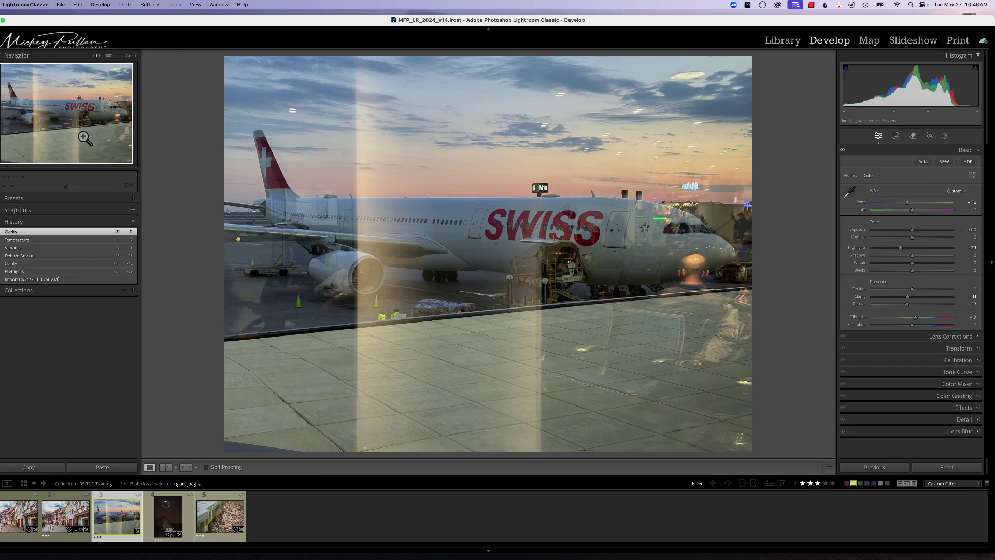
{"action": "left_click", "coordinate": [125, 5]}
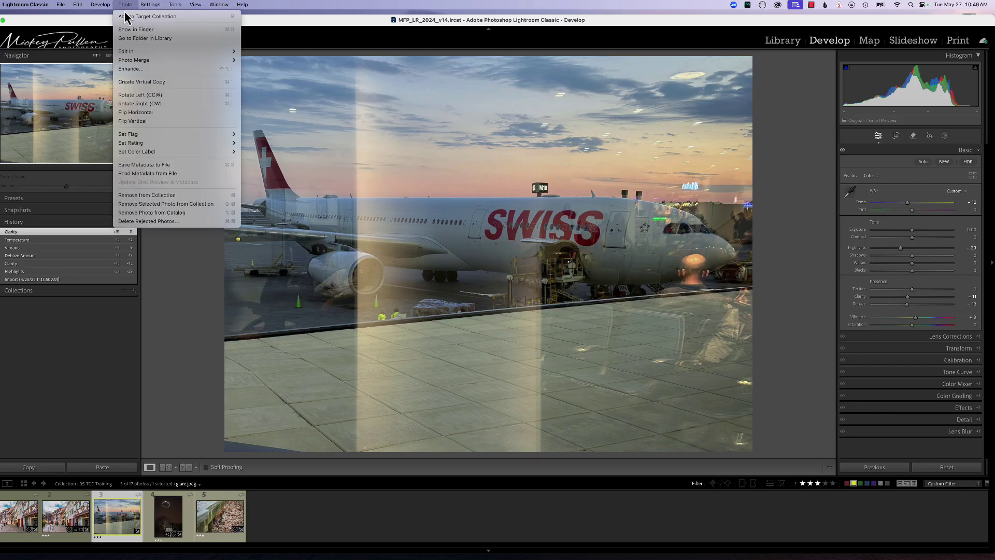
{"action": "mouse_move", "coordinate": [138, 54]}
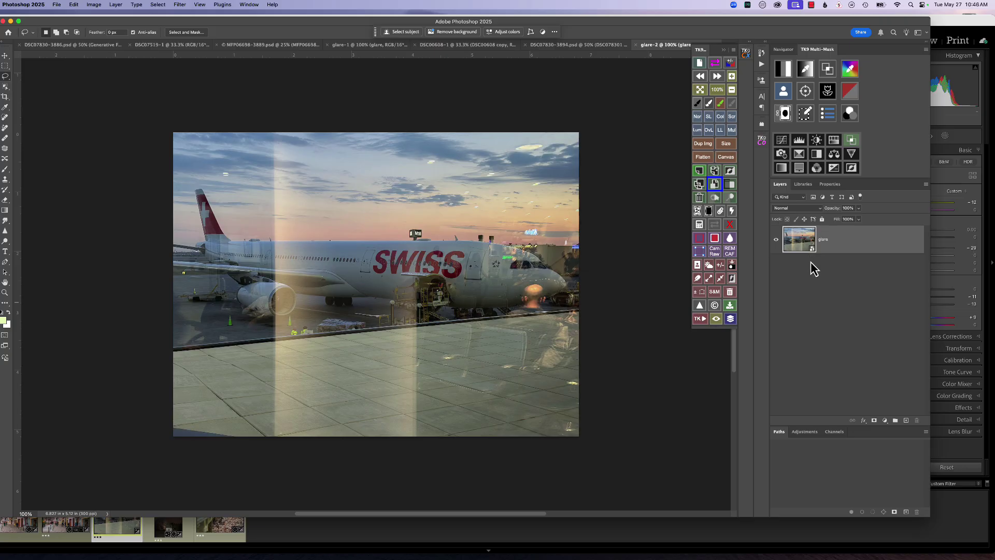
Duplicate the glare layer with Cmd+J and open the copy in Camera Raw's Remove tool.
{"action": "key", "text": "super+j"}
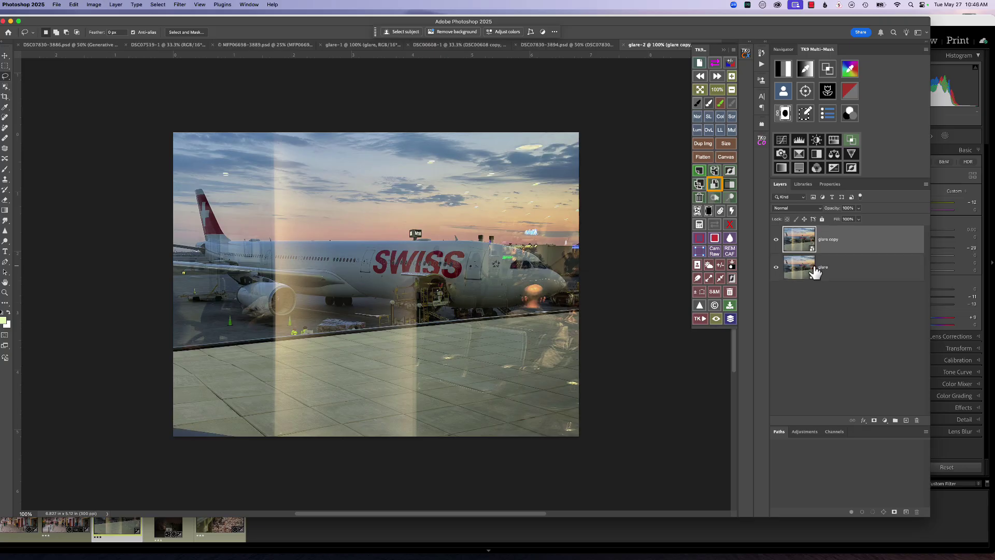
{"action": "double_click", "coordinate": [801, 246]}
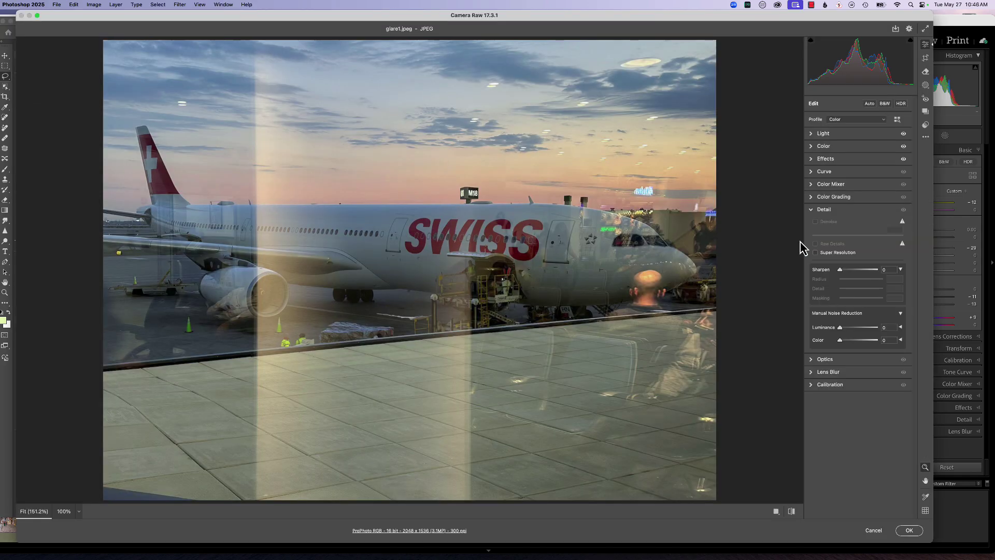
{"action": "left_click", "coordinate": [926, 73]}
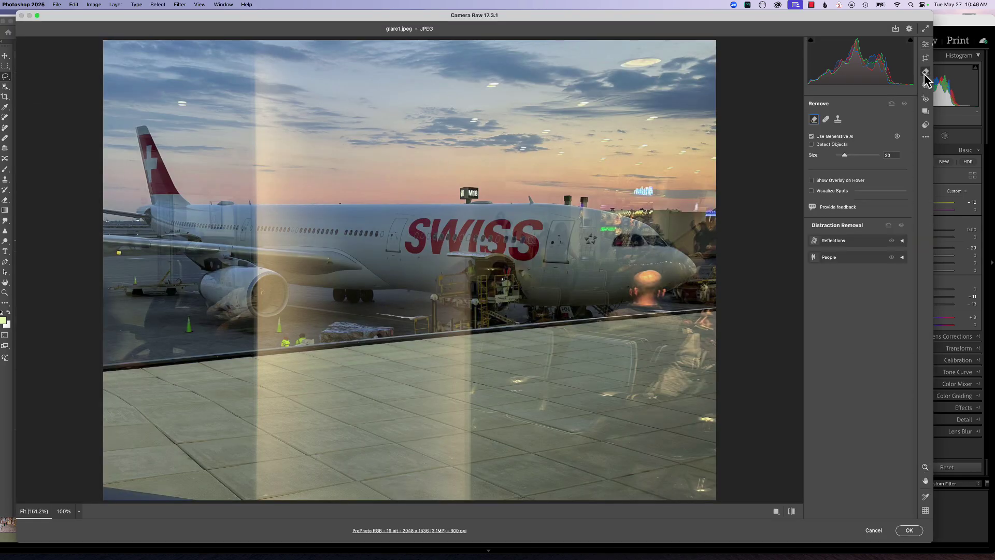
Remove the airplane window reflections using Distraction Removal at Preview quality.
{"action": "left_click", "coordinate": [838, 249]}
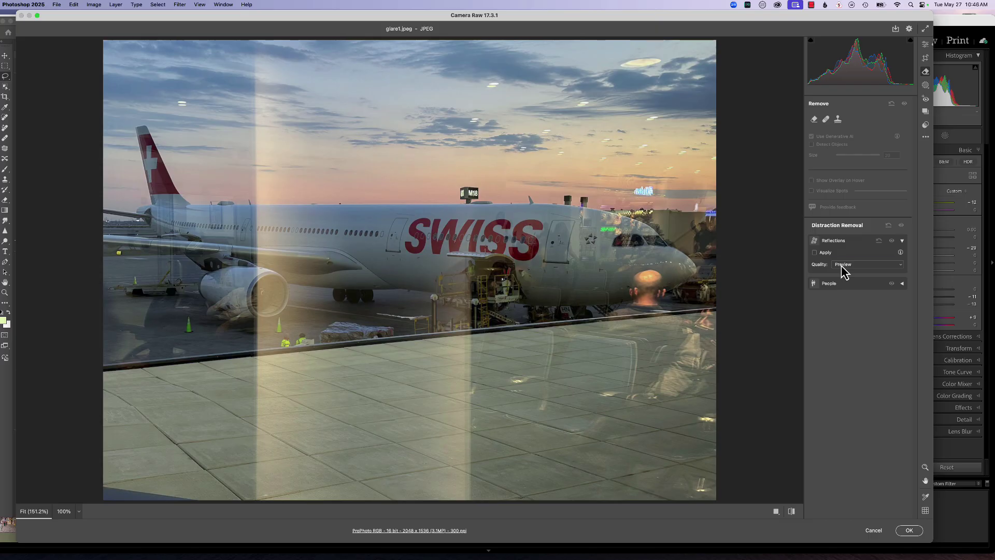
{"action": "left_click", "coordinate": [842, 266]}
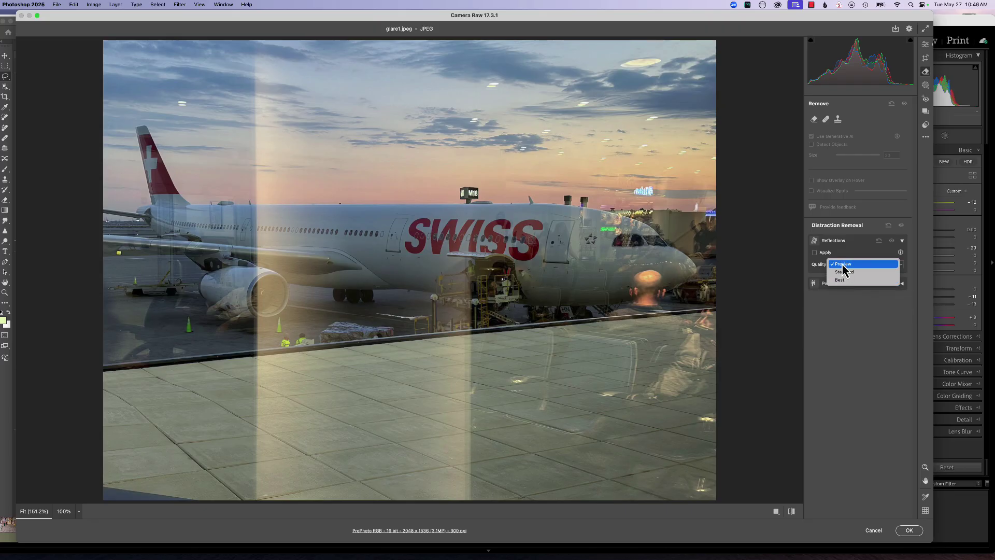
{"action": "left_click", "coordinate": [843, 264]}
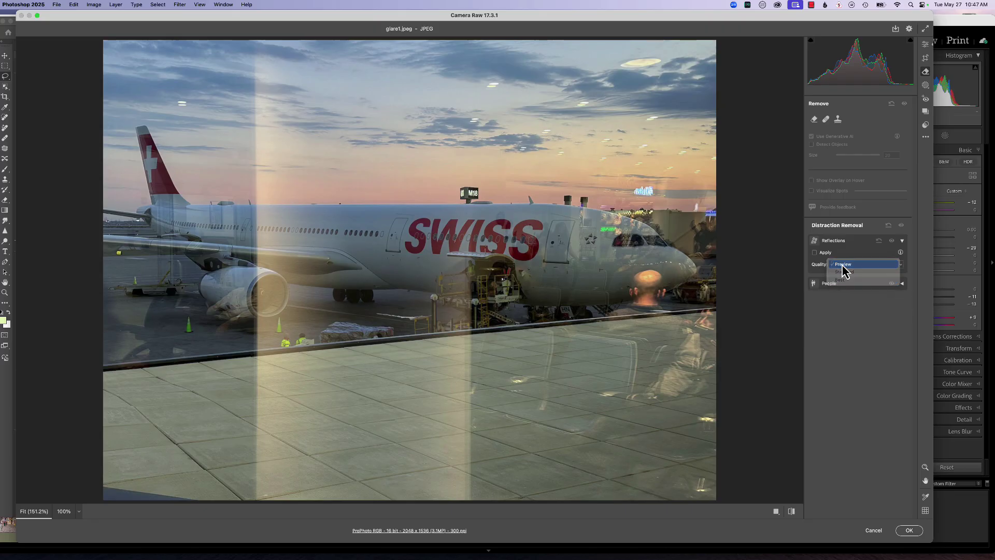
{"action": "left_click", "coordinate": [815, 253]}
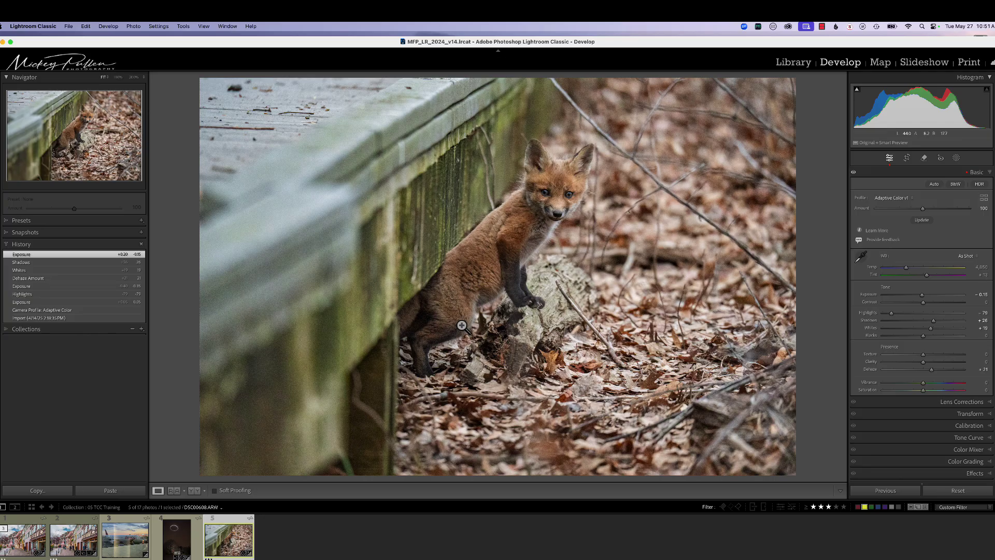
Send the fox photo to Photoshop via Photo > Edit In > Open as Smart Object.
{"action": "left_click", "coordinate": [134, 26]}
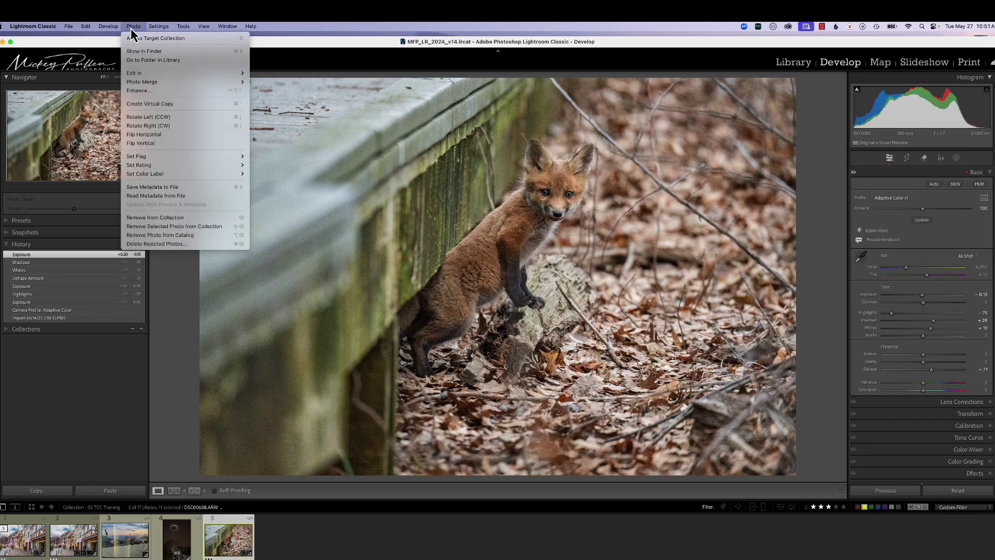
{"action": "mouse_move", "coordinate": [145, 73]}
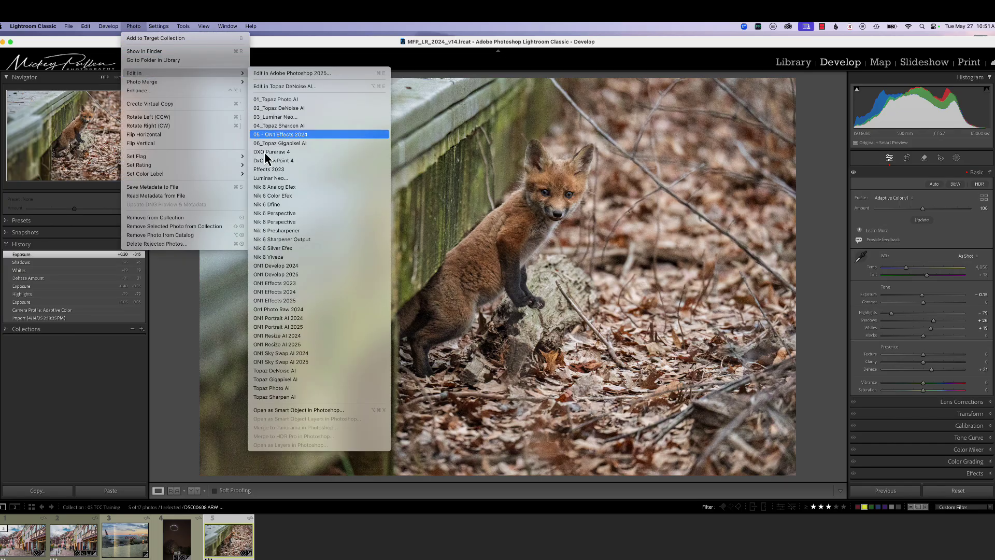
{"action": "left_click", "coordinate": [290, 410]}
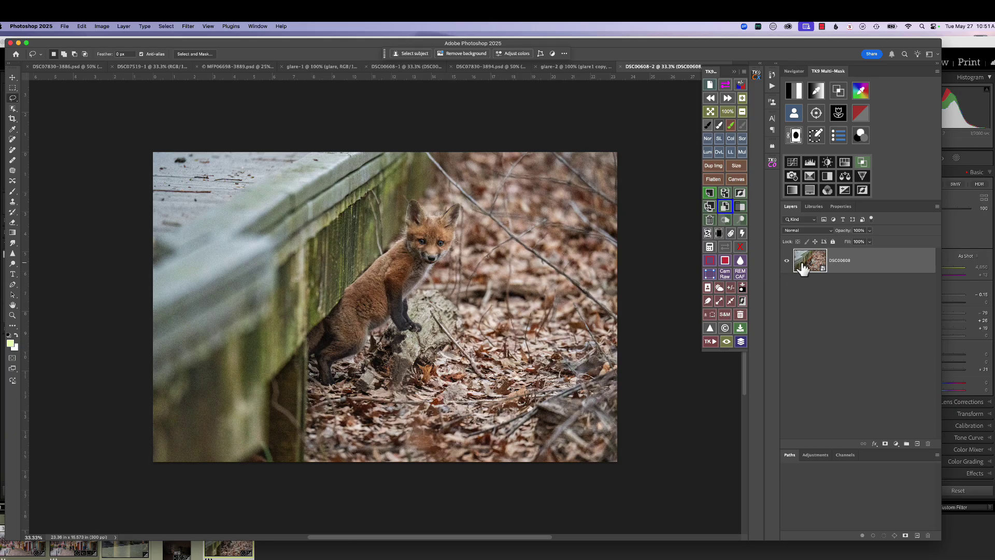
Duplicate the DSC06608 layer and open the copy's raw settings in Camera Raw.
{"action": "key", "text": "super+j"}
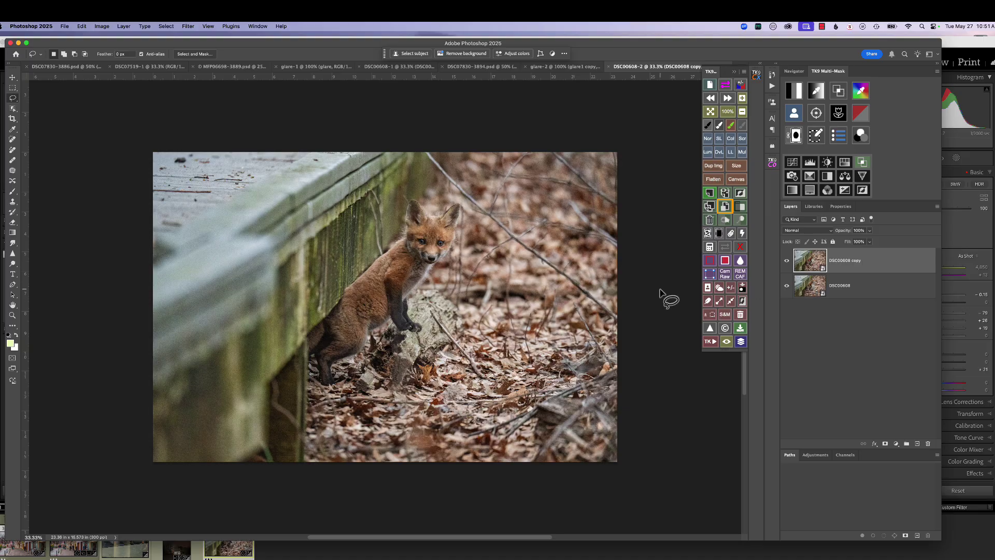
{"action": "double_click", "coordinate": [809, 266]}
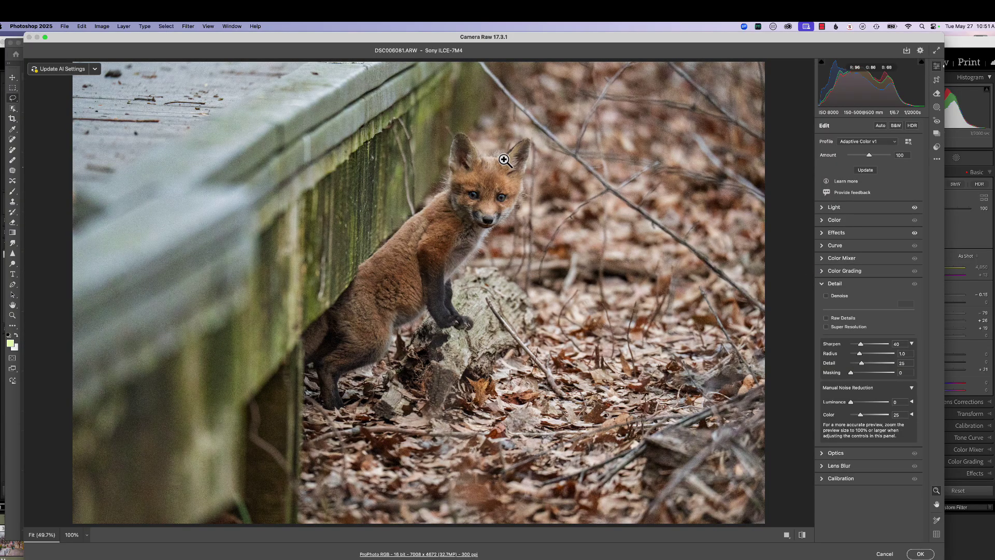
Zoom the Camera Raw preview to 200% and centre the fox's grainy face.
{"action": "left_click", "coordinate": [512, 320]}
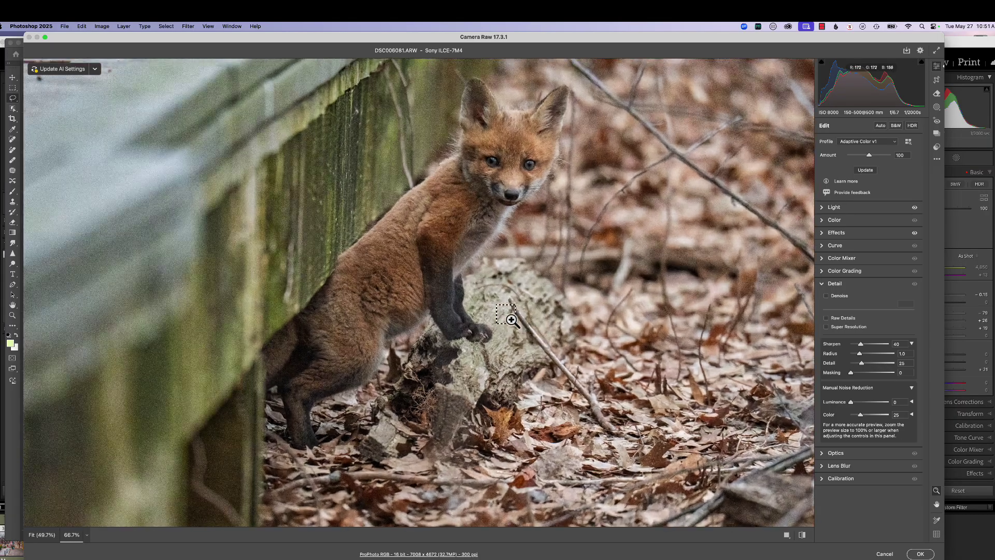
{"action": "key", "text": "super+equal"}
{"action": "key", "text": "super+equal"}
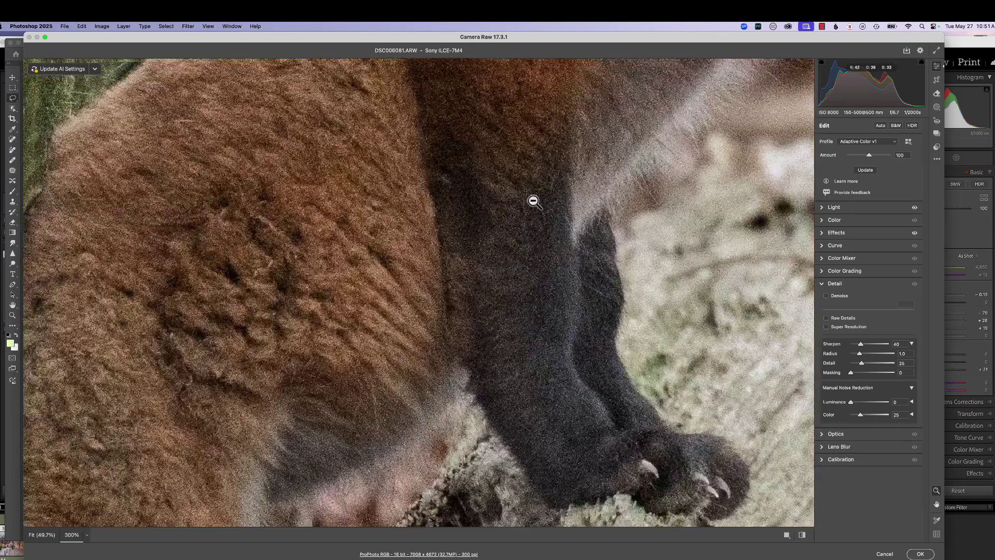
{"action": "left_click_drag", "start_coordinate": [573, 154], "coordinate": [366, 426]}
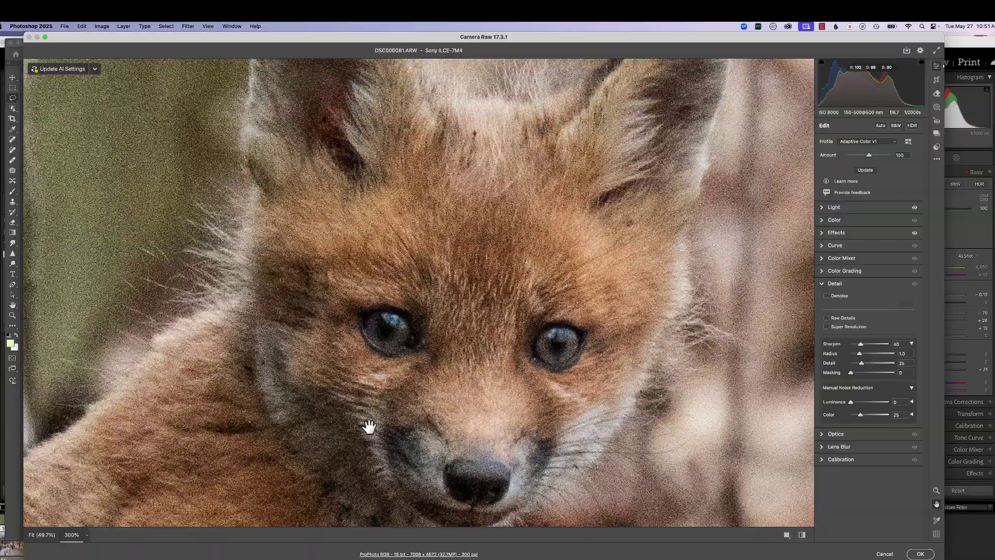
{"action": "key", "text": "super+minus"}
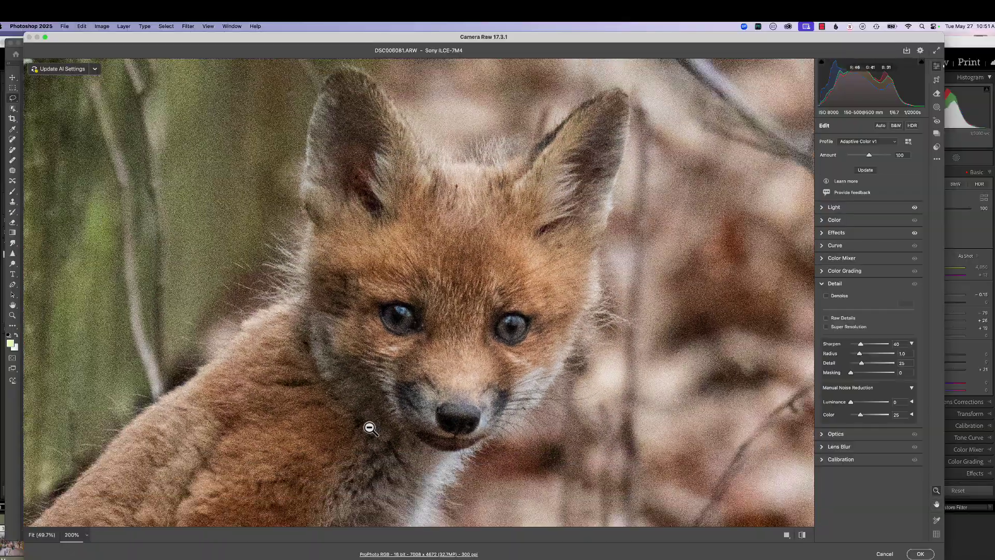
{"action": "key", "text": "super+minus"}
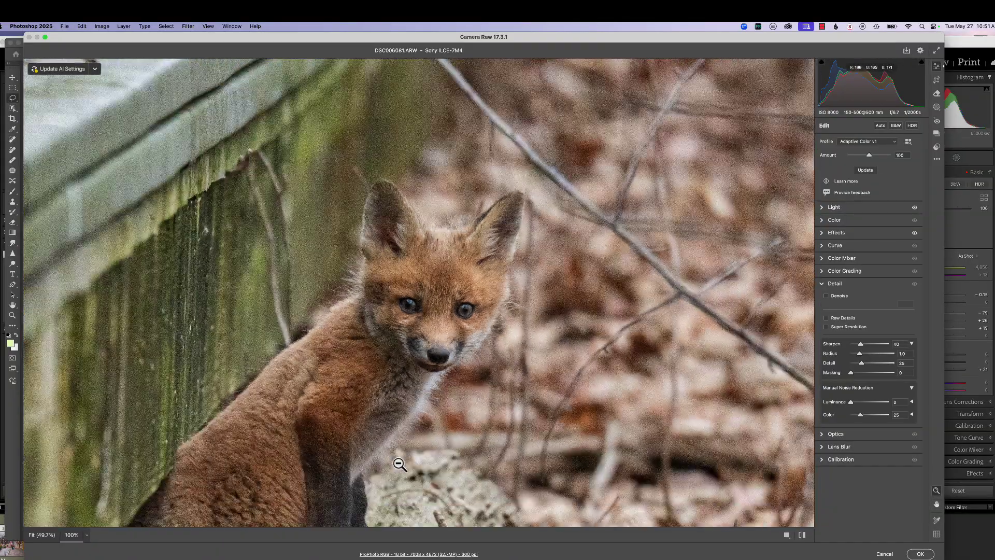
{"action": "key", "text": "super+plus"}
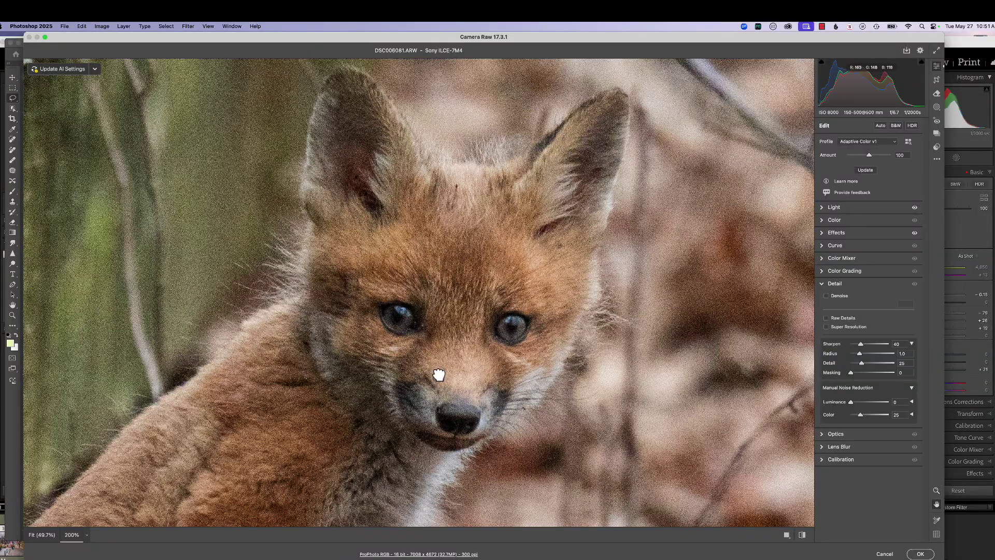
{"action": "left_click_drag", "start_coordinate": [437, 378], "coordinate": [409, 391]}
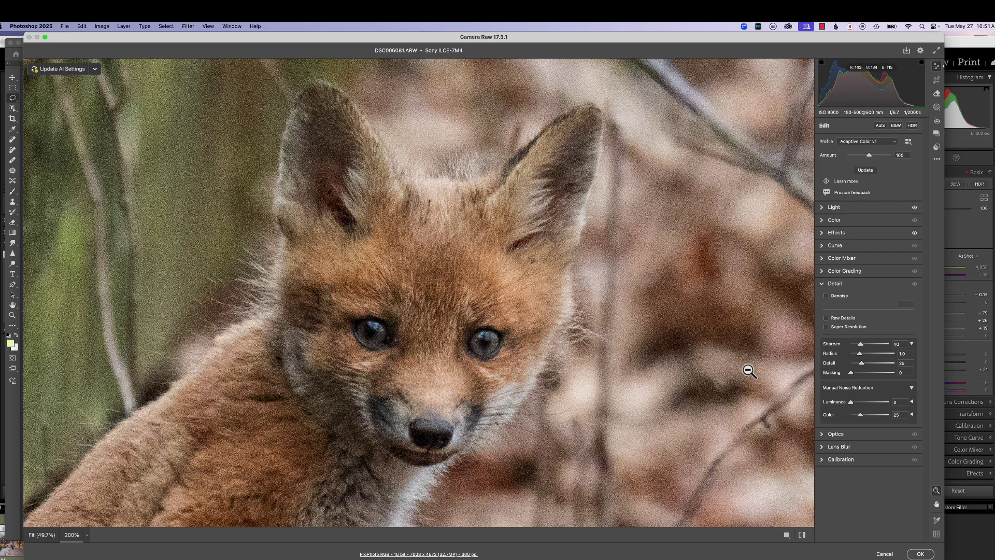
Enable AI Denoise in the Detail panel and set its strength to 44.
{"action": "left_click", "coordinate": [827, 299]}
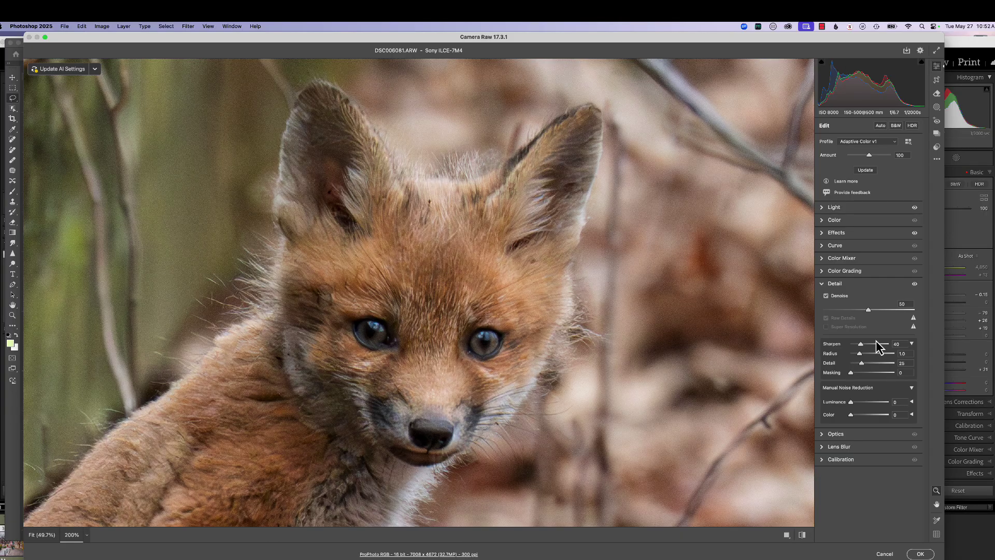
{"action": "mouse_move", "coordinate": [866, 310]}
{"action": "left_mouse_down"}
{"action": "mouse_move", "coordinate": [844, 312]}
{"action": "mouse_move", "coordinate": [916, 316]}
{"action": "mouse_move", "coordinate": [863, 319]}
{"action": "left_mouse_up"}
Compare the denoised preview against the original, then increase the sharpening amount.
{"action": "left_click", "coordinate": [914, 285]}
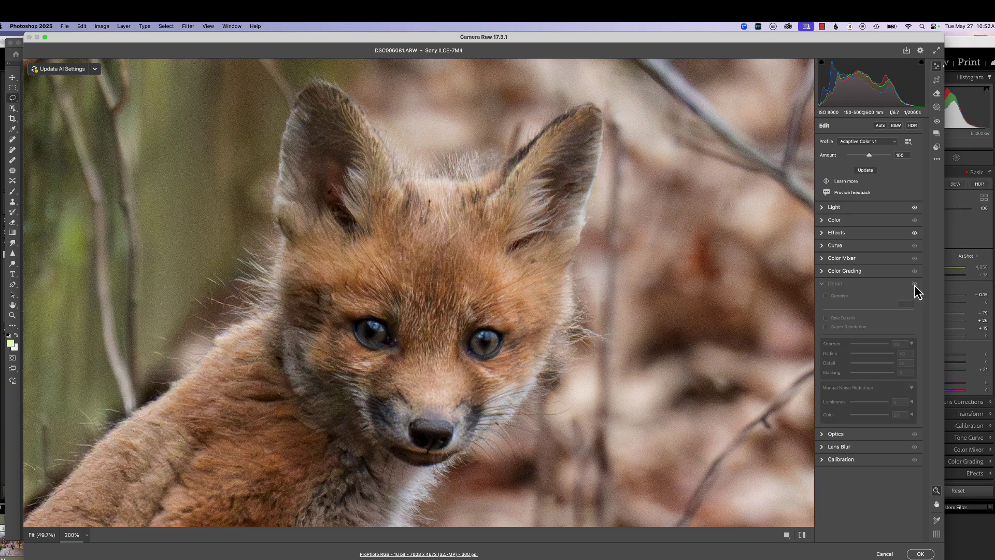
{"action": "left_click", "coordinate": [915, 285]}
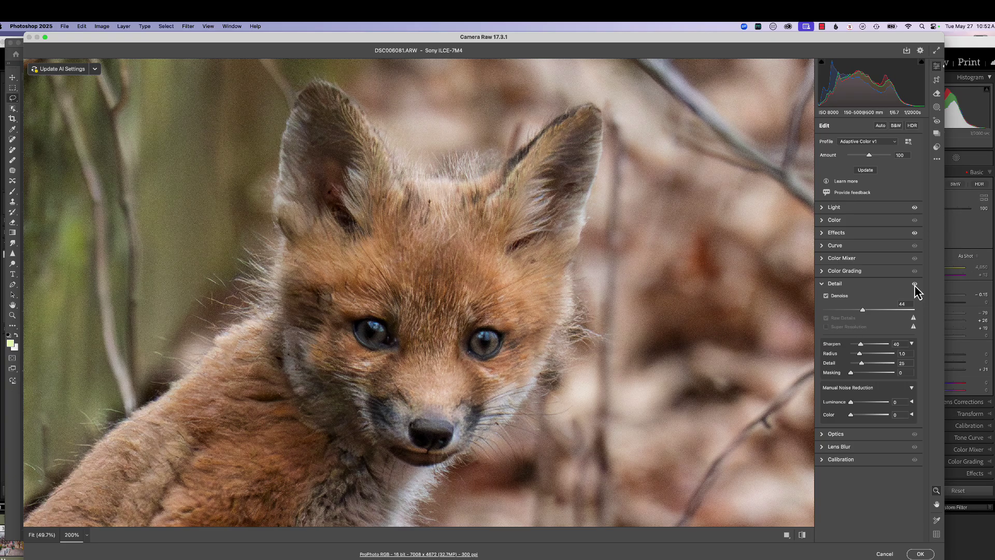
{"action": "left_click", "coordinate": [915, 285]}
{"action": "left_click", "coordinate": [914, 285]}
{"action": "left_click_drag", "start_coordinate": [840, 351], "coordinate": [881, 364]}
Compare again, push Sharpening up to 99 and raise Denoise to 71.
{"action": "left_click", "coordinate": [915, 284]}
{"action": "left_click", "coordinate": [914, 285]}
{"action": "left_click", "coordinate": [914, 285]}
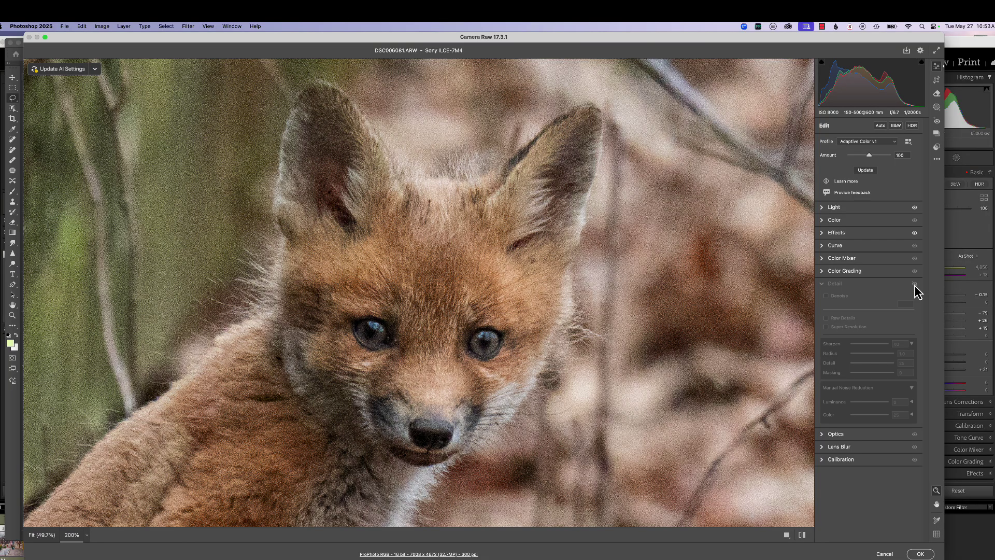
{"action": "left_click", "coordinate": [915, 285]}
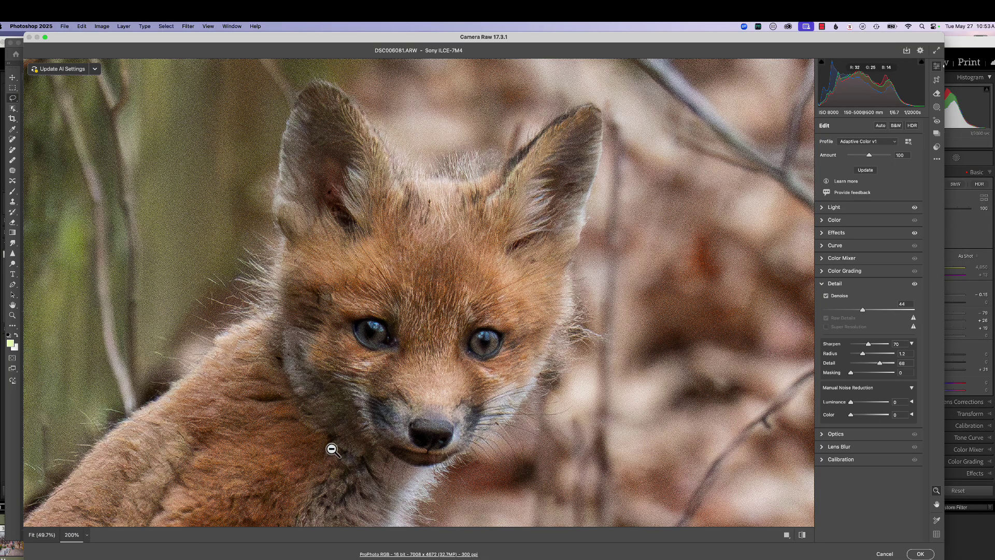
{"action": "left_click_drag", "start_coordinate": [868, 344], "coordinate": [877, 347]}
{"action": "left_click_drag", "start_coordinate": [861, 311], "coordinate": [885, 310]}
Set sharpening Masking to 84 using the Alt mask preview, then fit the photo in view.
{"action": "key", "text": "alt"}
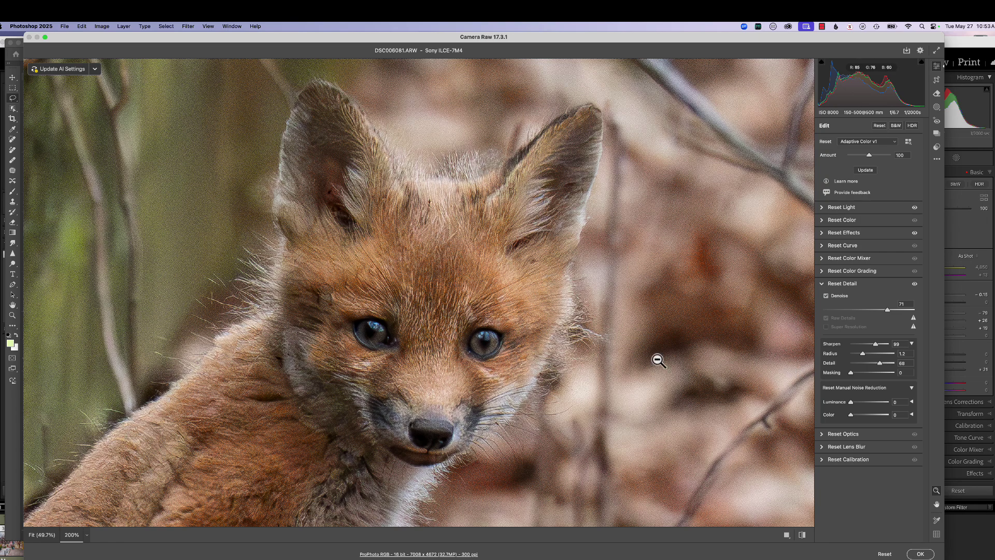
{"action": "left_click_drag", "start_coordinate": [851, 378], "coordinate": [888, 374]}
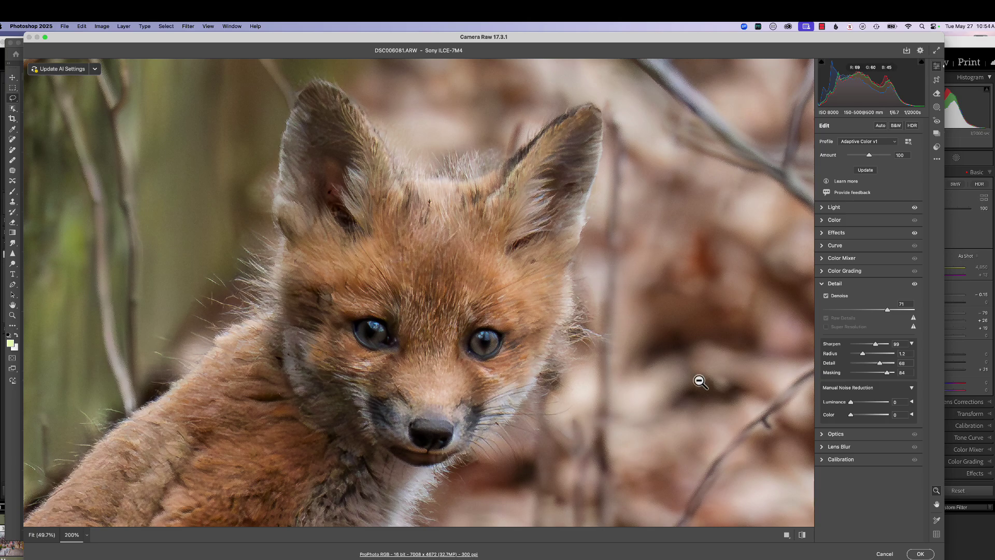
{"action": "left_click", "coordinate": [421, 360], "text": "alt"}
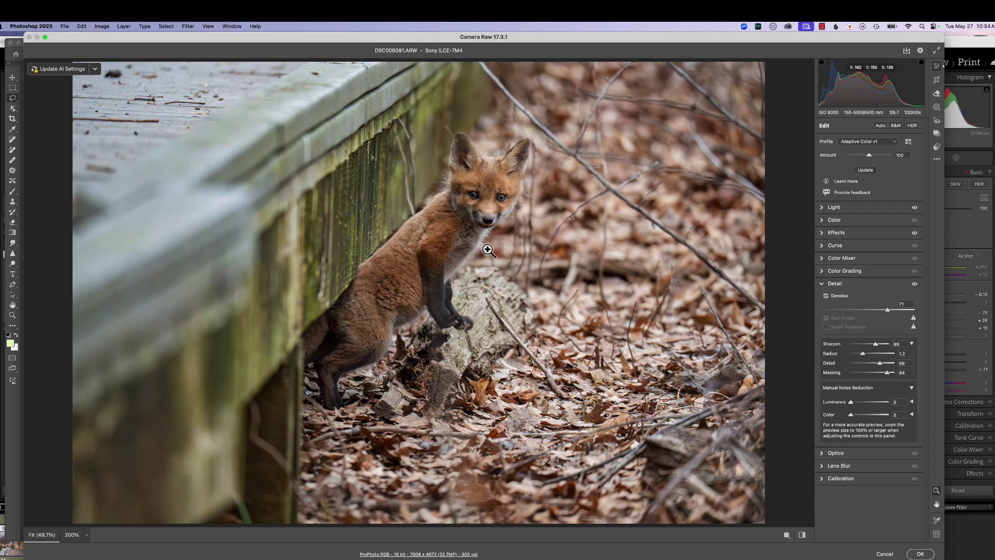
{"action": "left_click", "coordinate": [488, 205]}
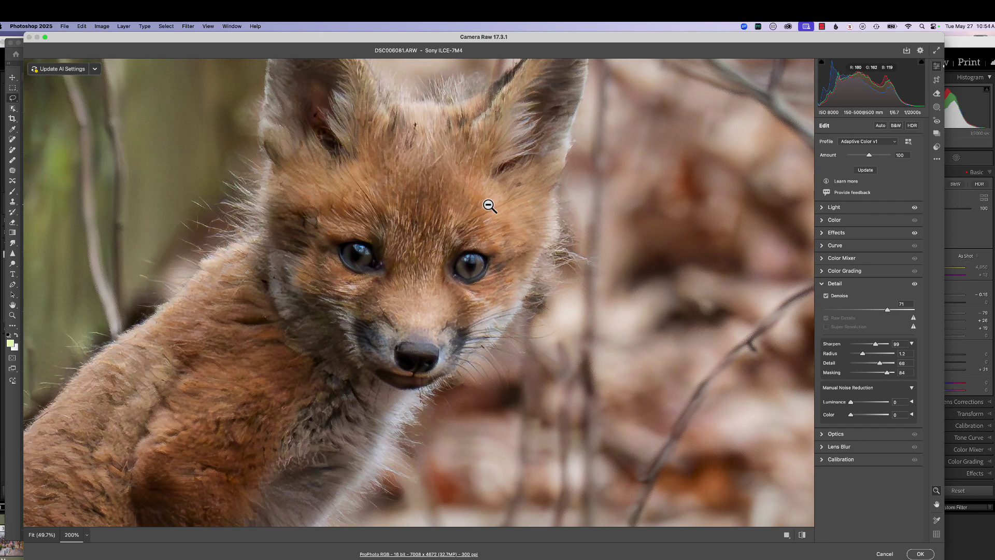
{"action": "left_click_drag", "start_coordinate": [433, 205], "coordinate": [435, 84]}
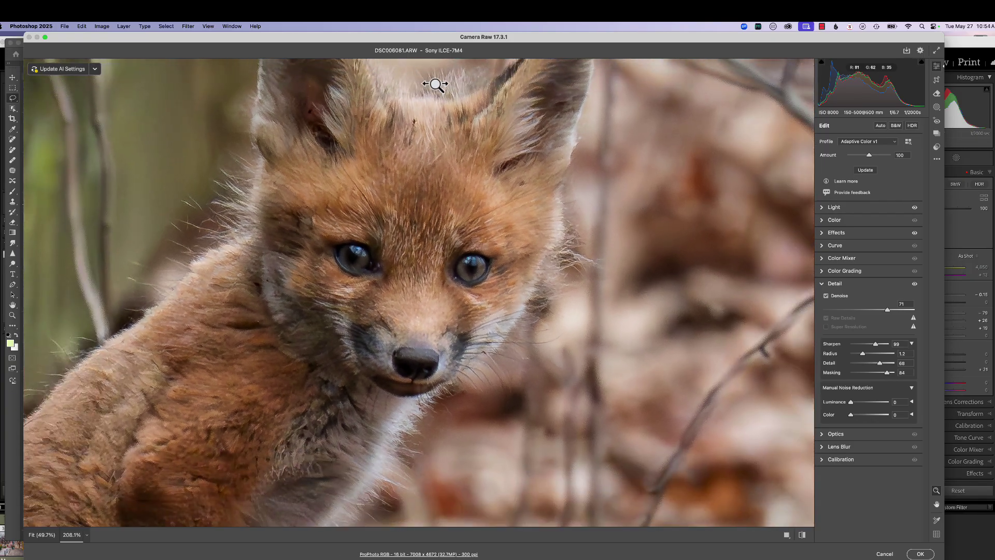
{"action": "left_click", "coordinate": [433, 357], "text": "alt"}
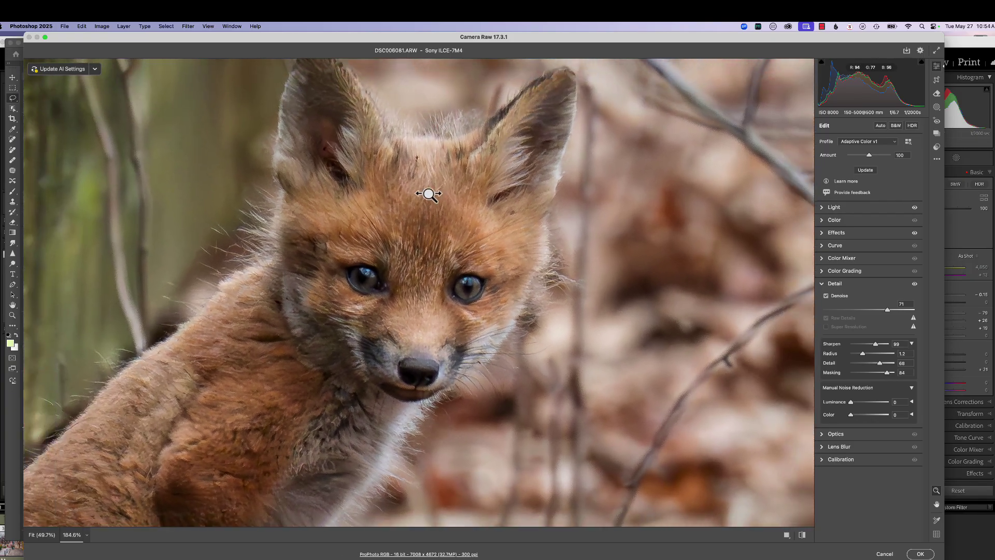
{"action": "left_click_drag", "start_coordinate": [429, 195], "coordinate": [406, 216]}
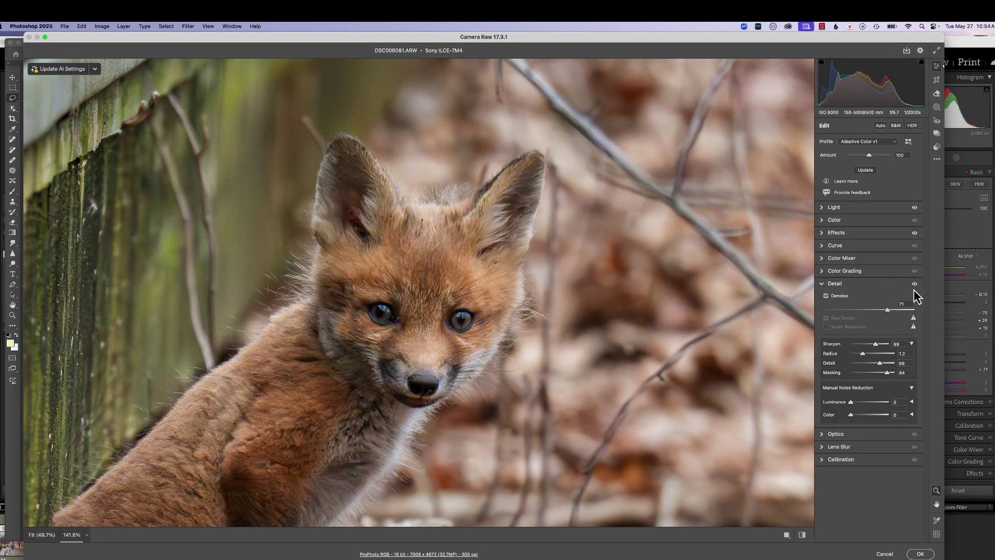
{"action": "left_click", "coordinate": [914, 285]}
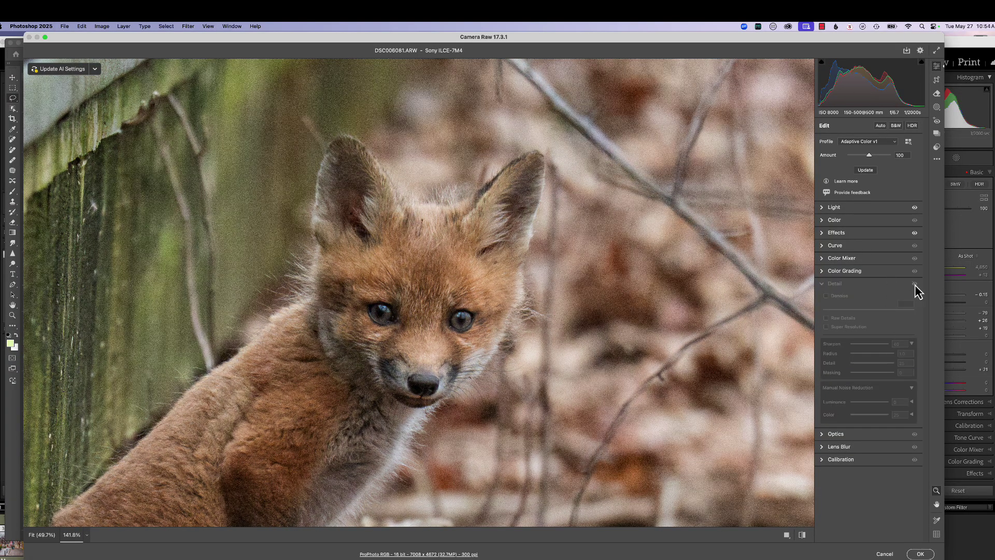
{"action": "left_click", "coordinate": [915, 285]}
{"action": "left_click", "coordinate": [915, 285]}
{"action": "left_click", "coordinate": [915, 285]}
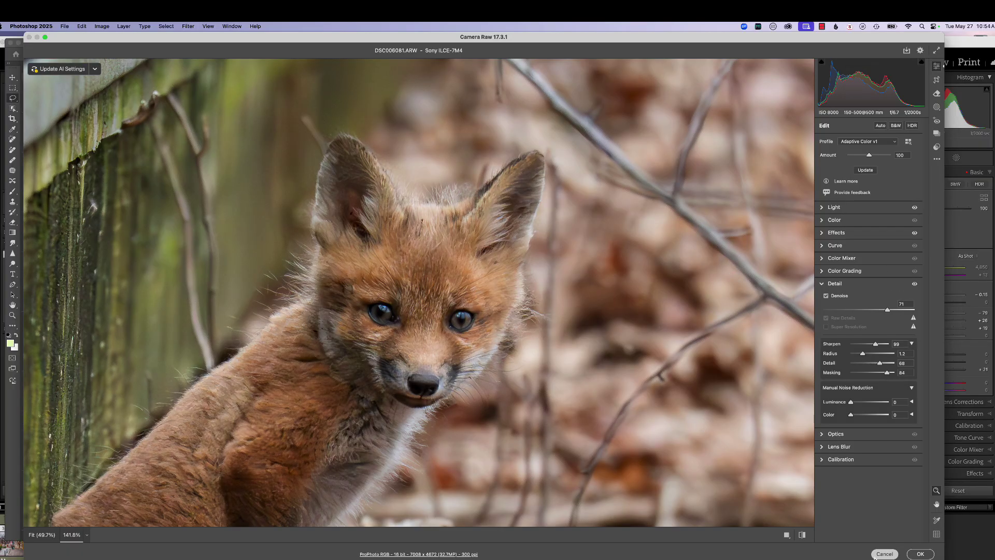
Accept the Camera Raw denoise and save the fox file back to Lightroom Classic.
{"action": "left_click", "coordinate": [921, 553]}
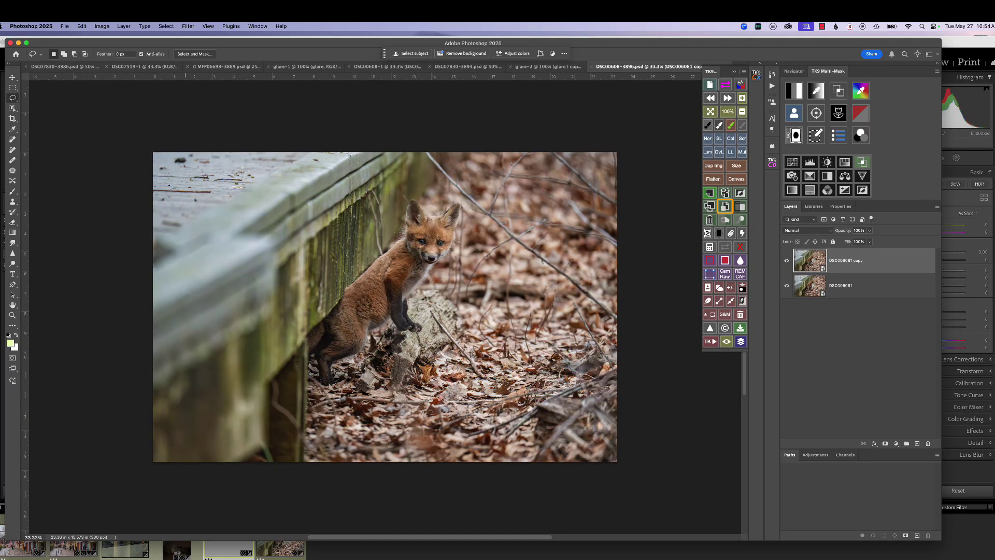
{"action": "key", "text": "super+Tab"}
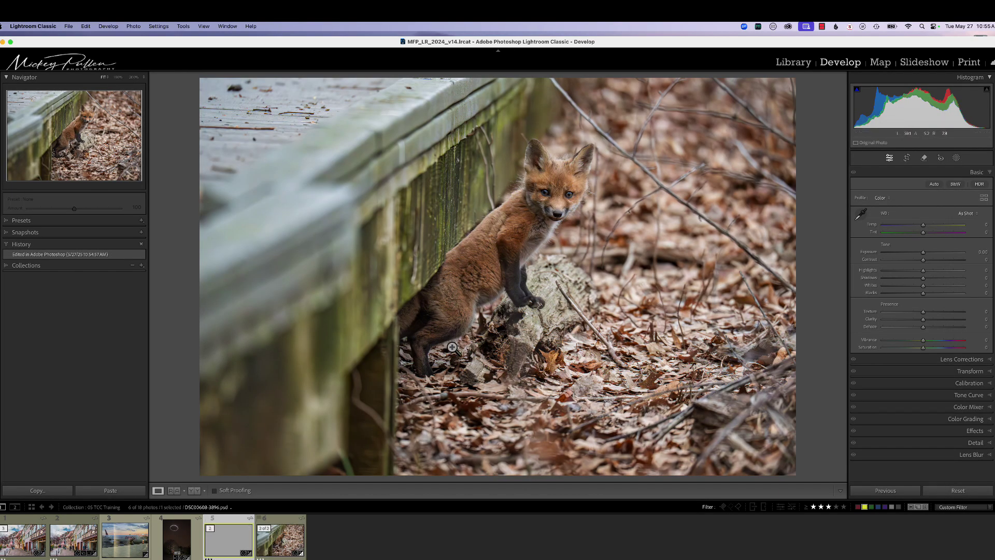
{"action": "left_click", "coordinate": [591, 362]}
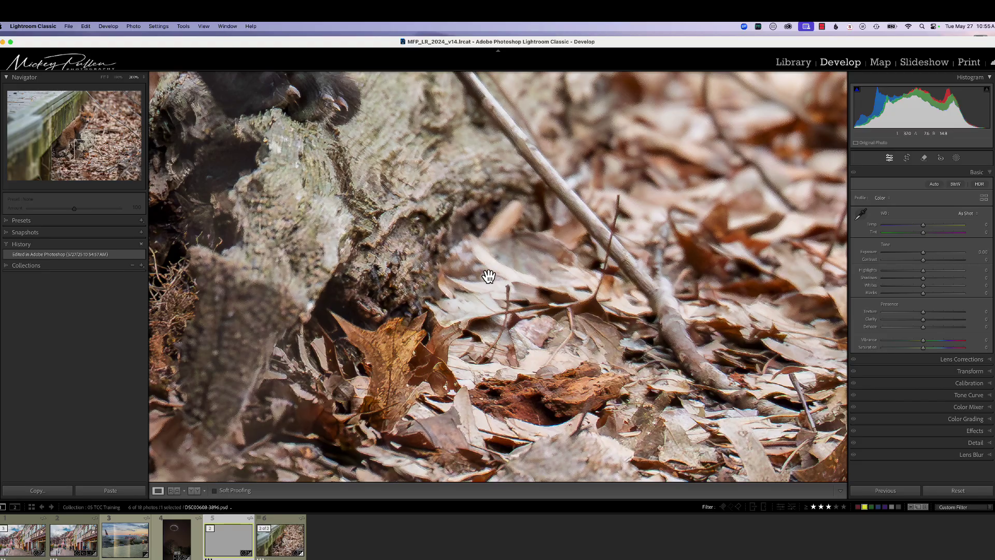
{"action": "left_click_drag", "start_coordinate": [489, 276], "coordinate": [550, 454]}
{"action": "left_click_drag", "start_coordinate": [595, 213], "coordinate": [515, 460]}
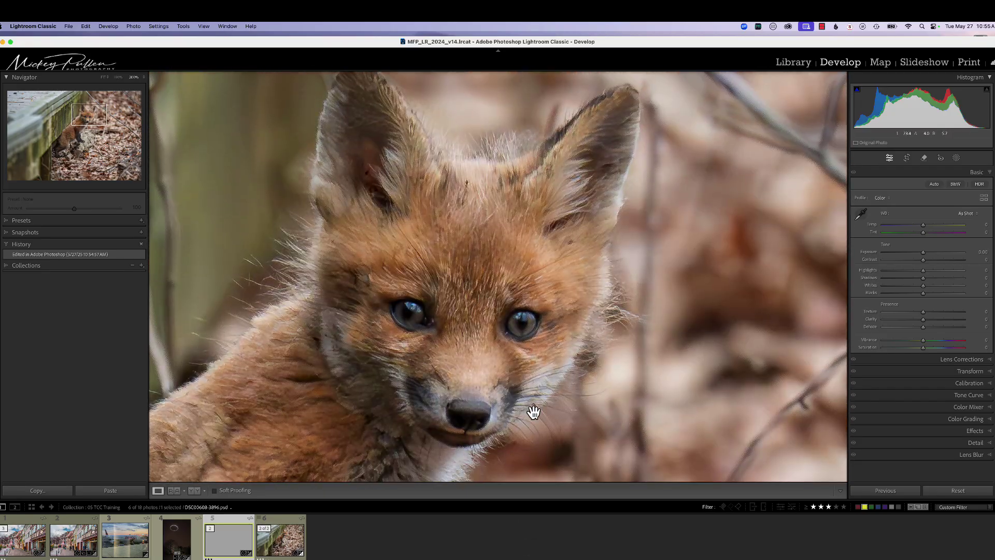
{"action": "left_click_drag", "start_coordinate": [534, 412], "coordinate": [526, 381]}
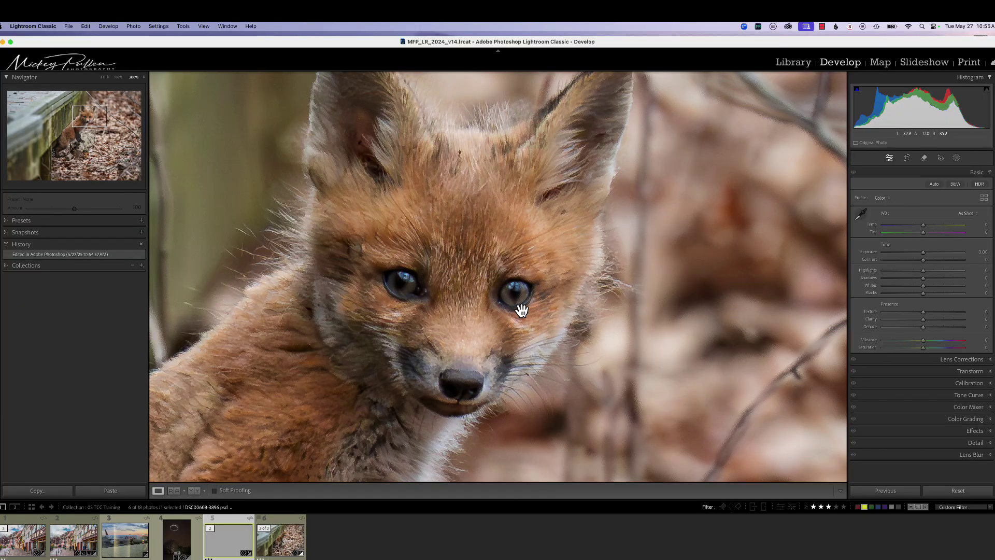
{"action": "left_click", "coordinate": [511, 409]}
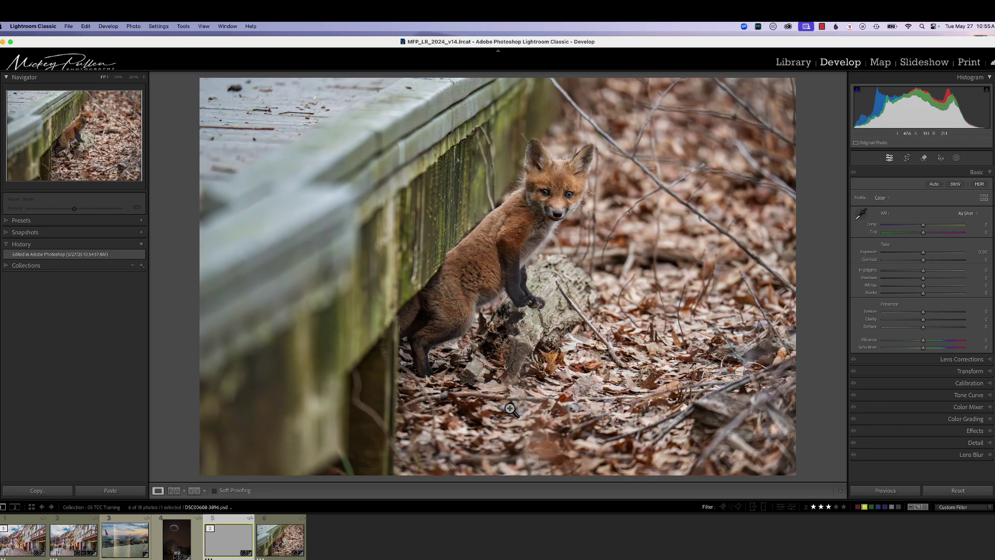
Crop DSC06608-3896.psd to a tight portrait frame centred on the fox kit.
{"action": "left_click", "coordinate": [907, 159]}
{"action": "key", "text": "x"}
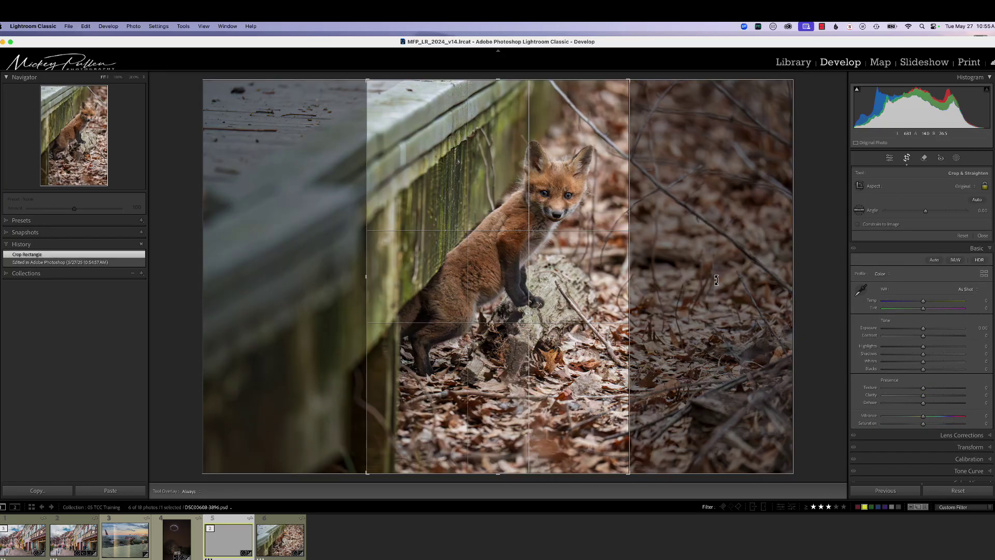
{"action": "left_click_drag", "start_coordinate": [628, 79], "coordinate": [592, 135]}
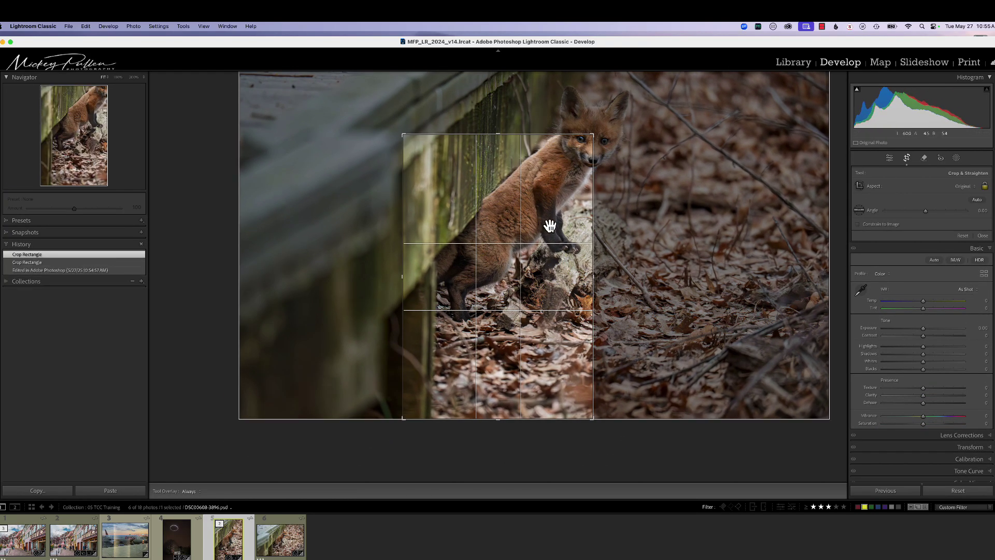
{"action": "left_click_drag", "start_coordinate": [550, 226], "coordinate": [477, 330]}
{"action": "key", "text": "Return"}
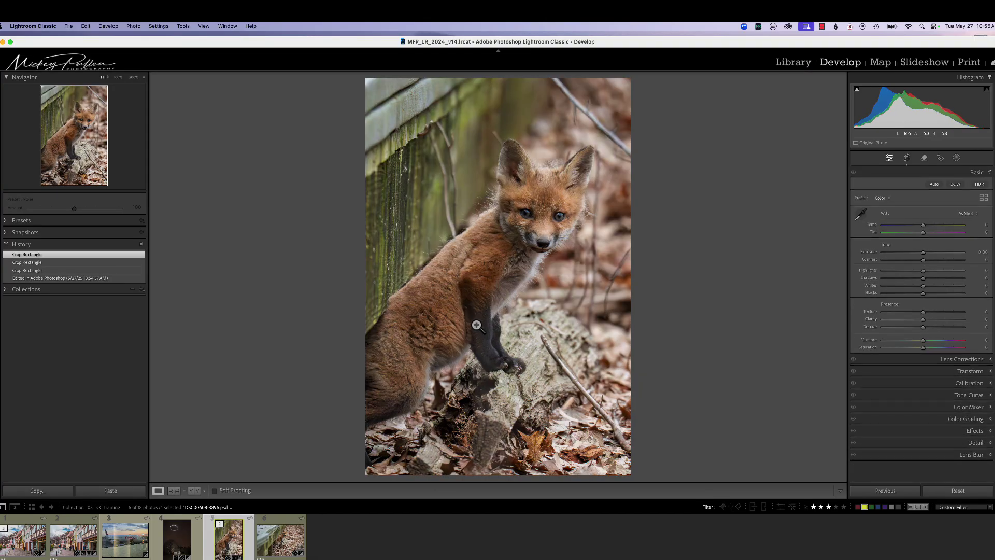